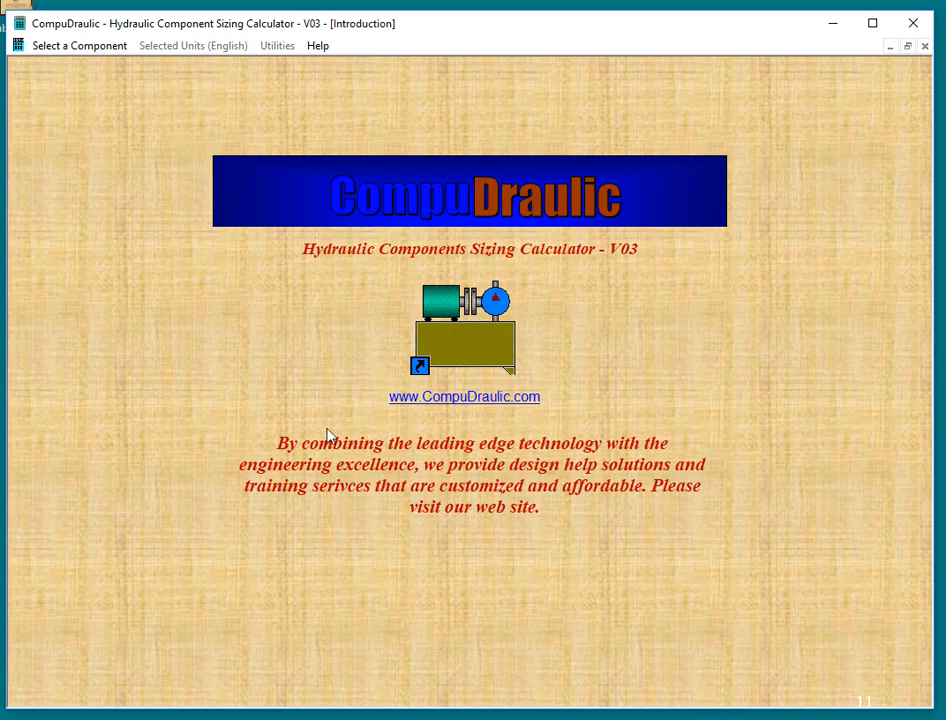
Load the Fixed Displacement Pump calculator and lower the system pressure to 1314 psi.
click(80, 46)
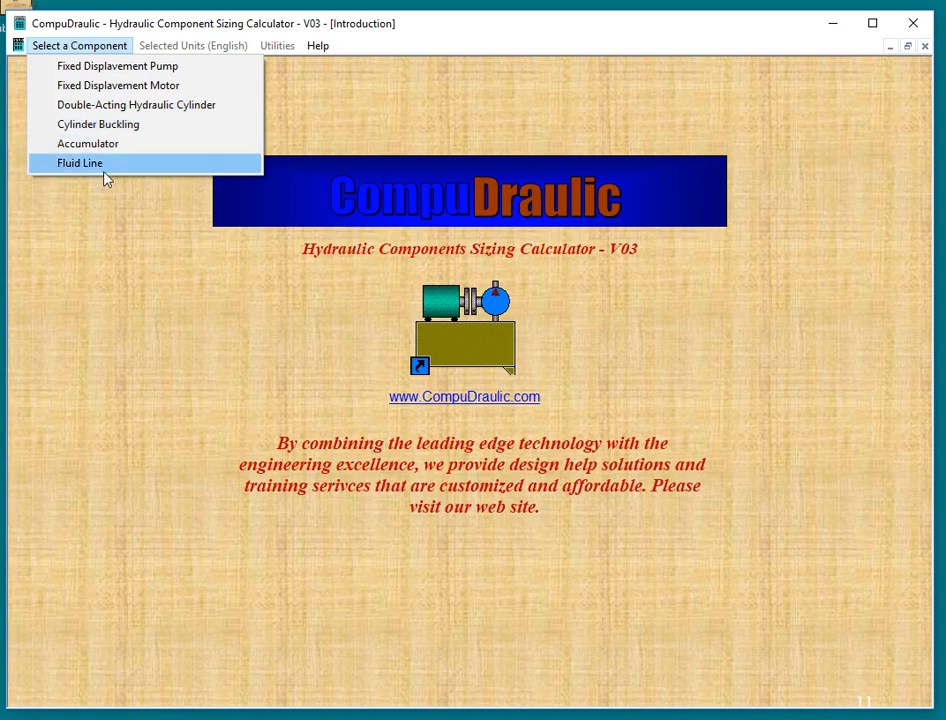
click(101, 70)
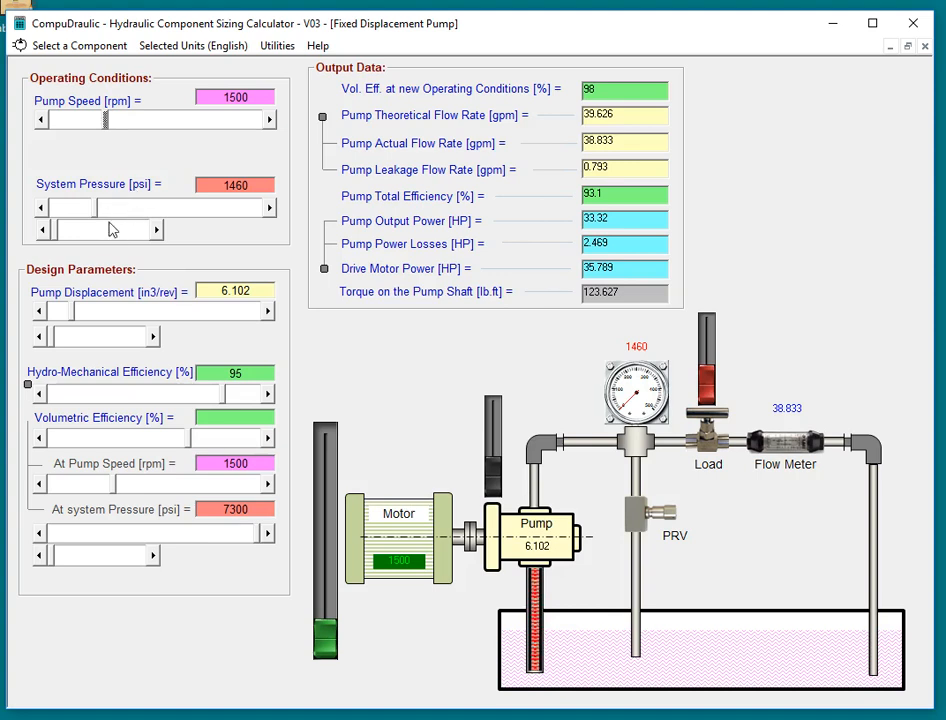
mouse_move(103, 211)
mouse_down()
mouse_move(137, 211)
mouse_move(97, 207)
mouse_up()
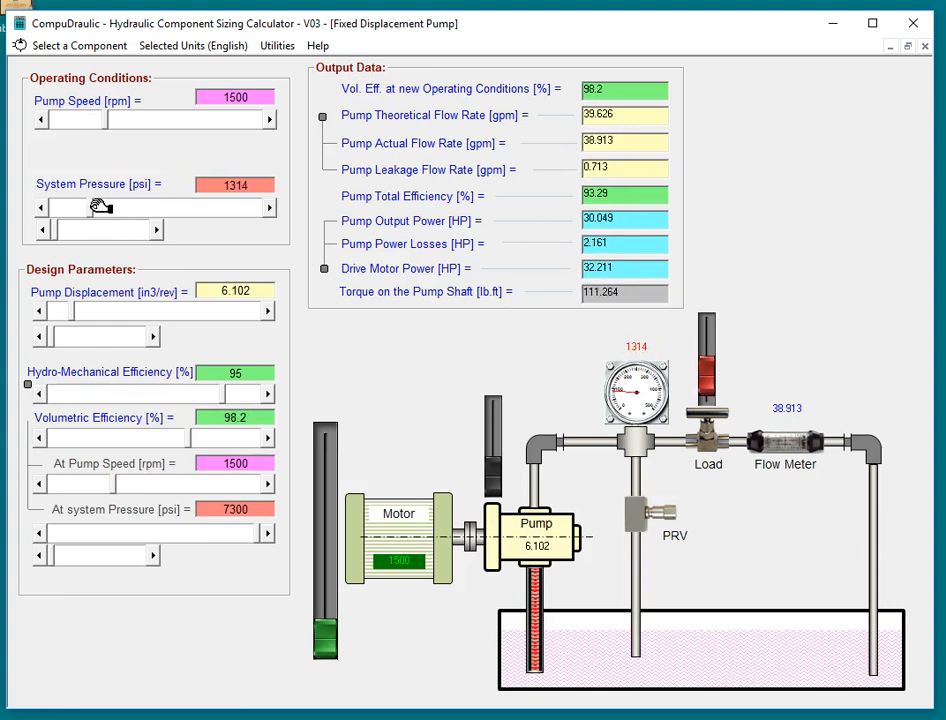
Fine-tune the system pressure in small increments up and down, ending at 1318.088 psi.
click(158, 231)
click(158, 231)
click(158, 231)
click(158, 231)
click(158, 231)
click(158, 231)
click(158, 231)
click(158, 231)
click(155, 232)
click(155, 232)
click(45, 231)
click(45, 231)
click(45, 231)
click(45, 231)
click(45, 231)
click(45, 231)
click(45, 231)
click(45, 231)
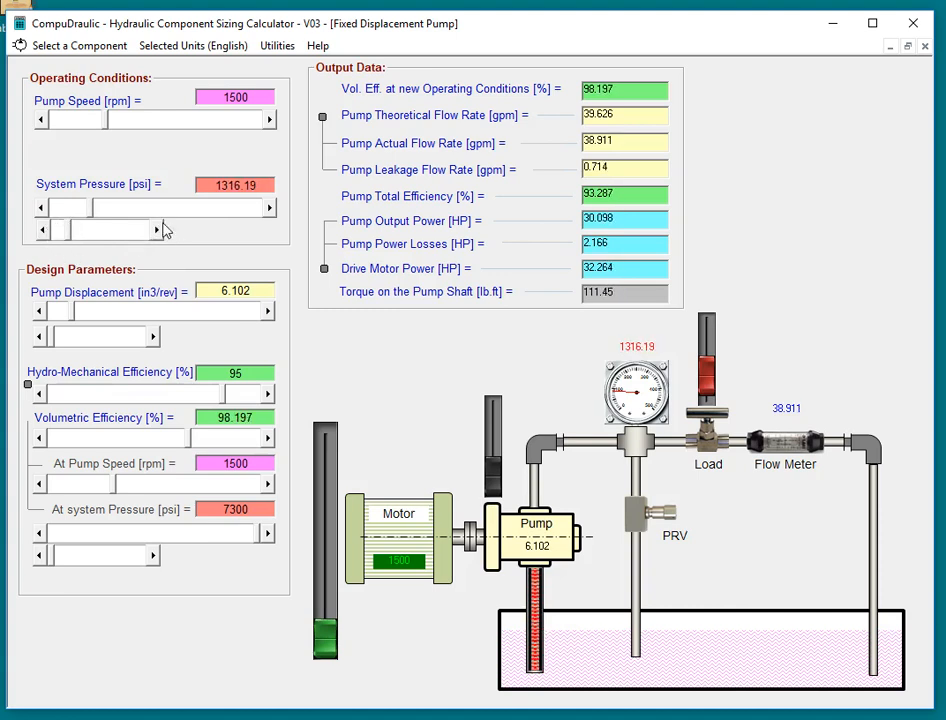
click(157, 232)
click(157, 232)
click(157, 232)
click(157, 232)
click(157, 232)
click(157, 232)
click(157, 232)
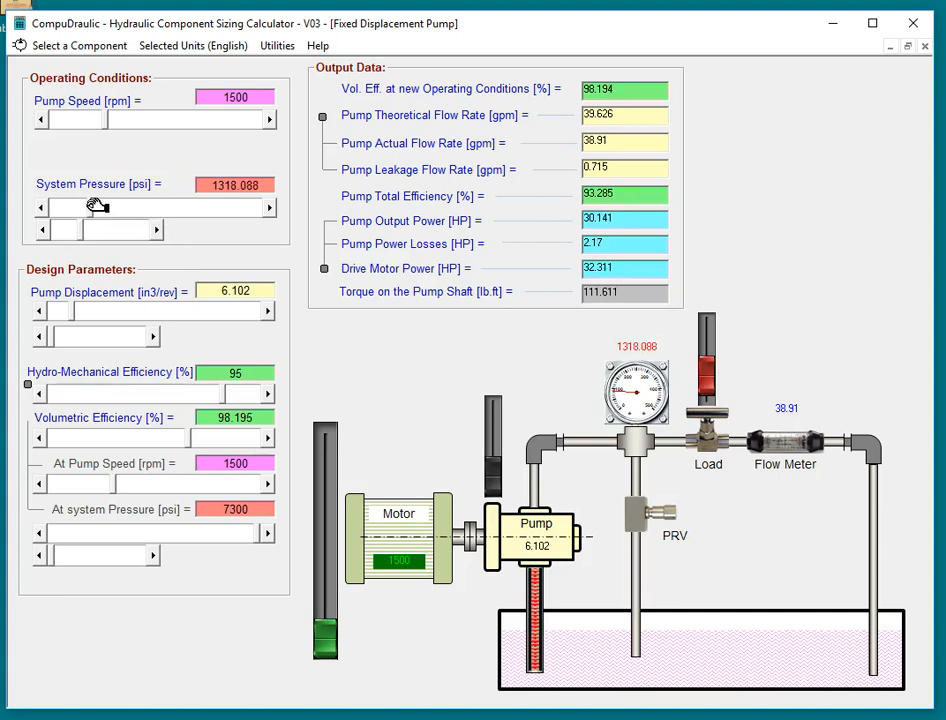
Raise the system pressure to 1916.688 psi and set the pump displacement to 9.969 in3/rev.
mouse_move(102, 204)
mouse_down()
mouse_move(125, 208)
mouse_move(110, 205)
mouse_move(117, 208)
mouse_up()
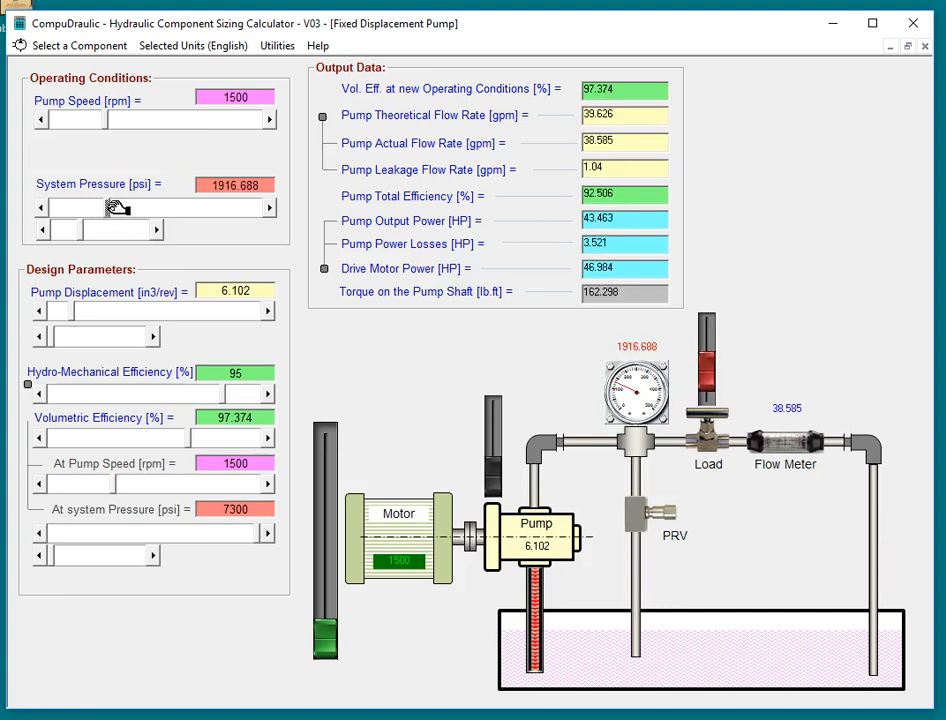
mouse_move(76, 312)
mouse_down()
mouse_move(110, 312)
mouse_move(91, 312)
mouse_up()
click(154, 337)
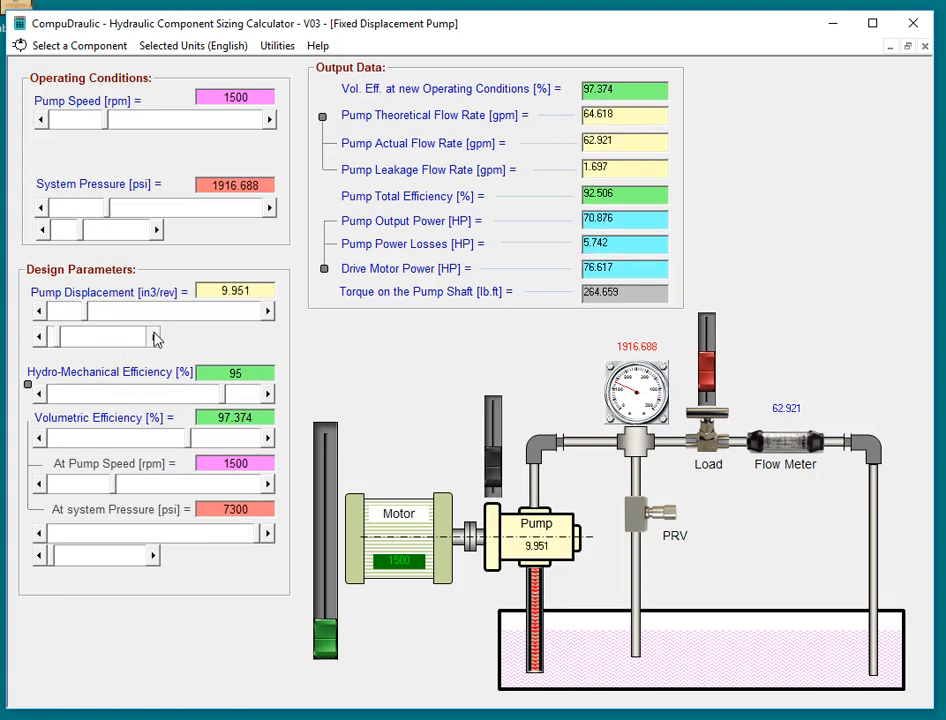
click(156, 338)
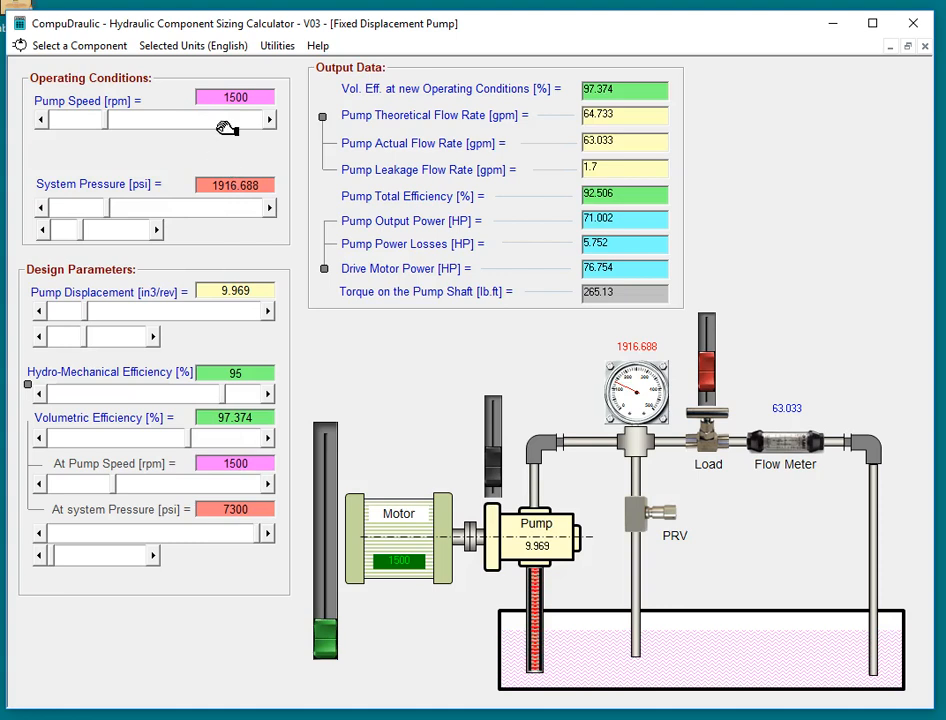
Switch the calculator's units between English and SI to compare them, ending on SI.
click(208, 47)
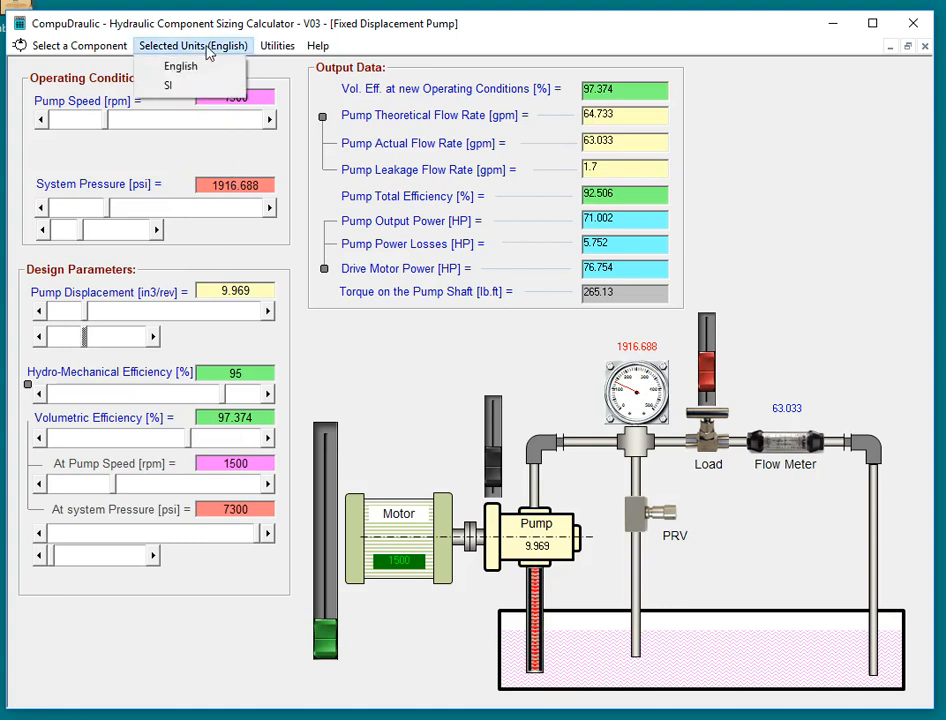
click(198, 85)
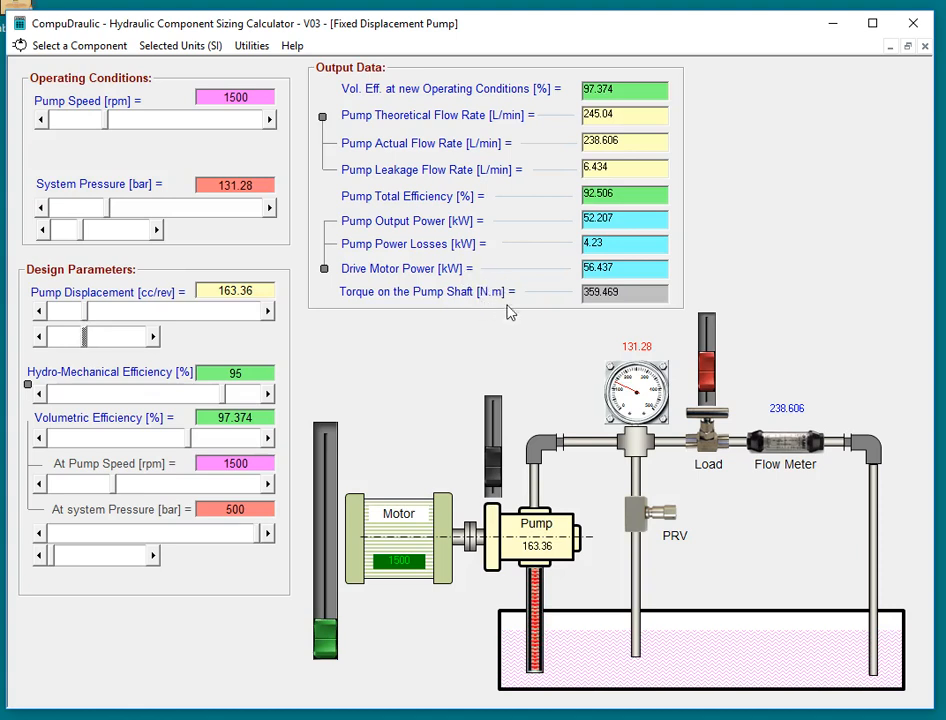
click(209, 46)
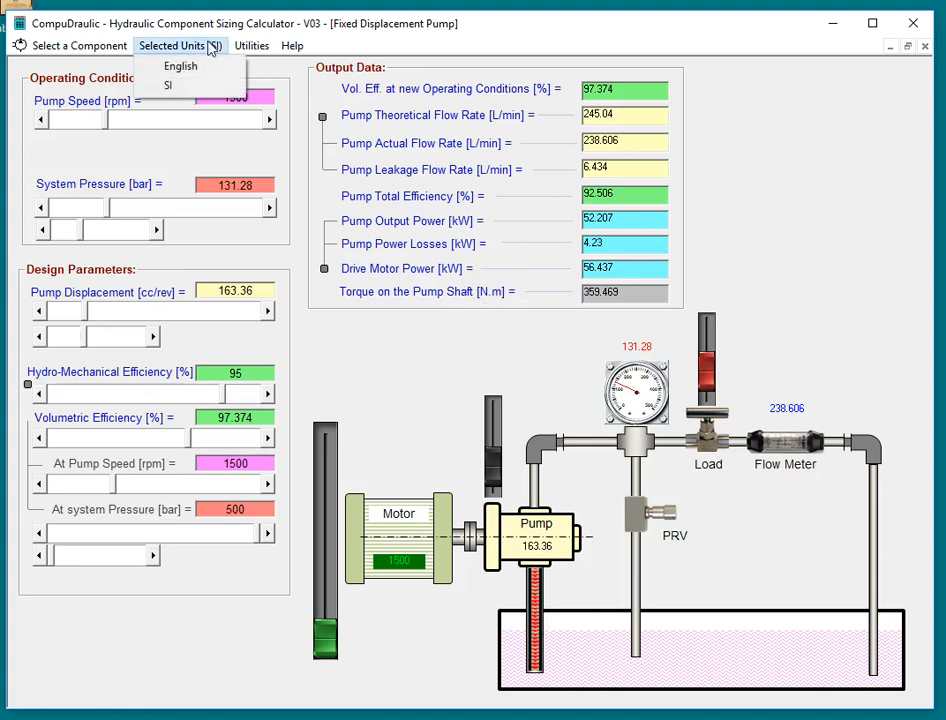
click(205, 72)
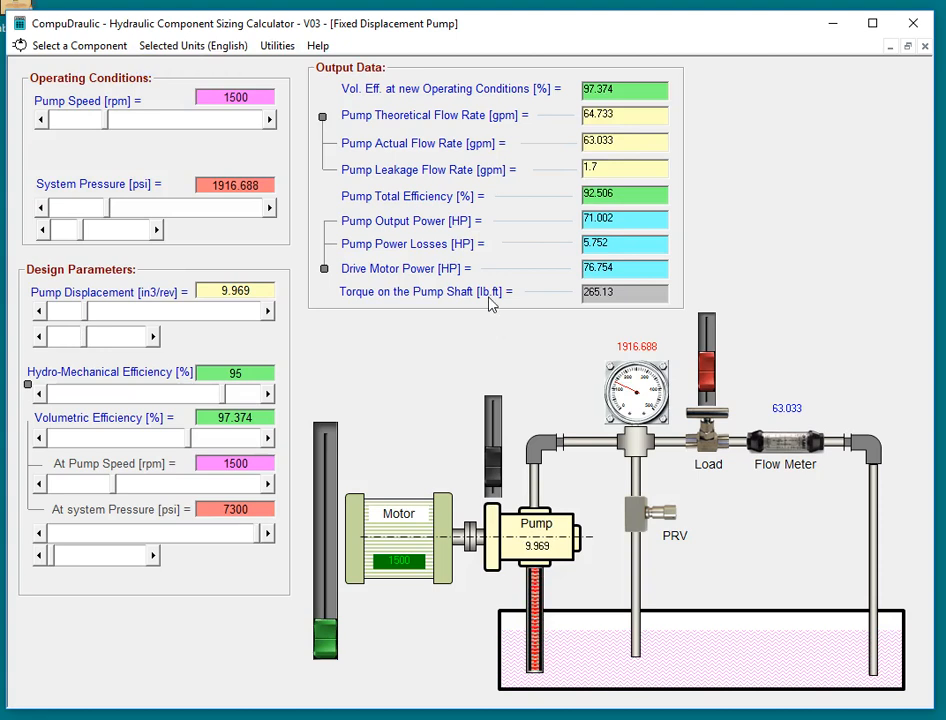
click(193, 46)
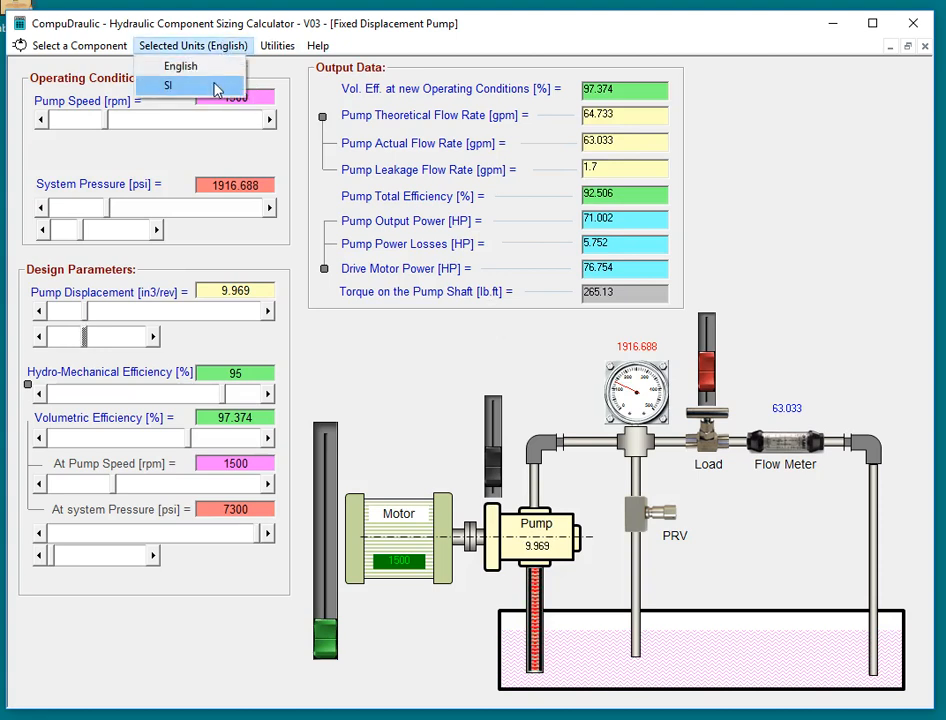
click(218, 88)
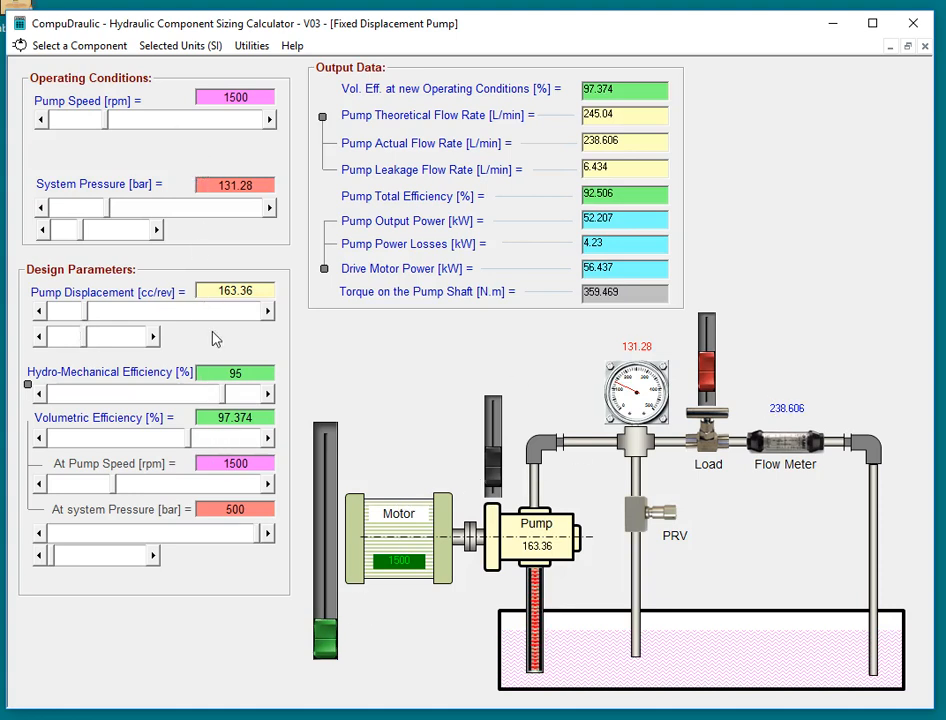
Set the pump speed to 3560 rpm, the displacement to 588.36 cc/rev and the load pressure to 164.28 bar.
drag(120, 120, 160, 124)
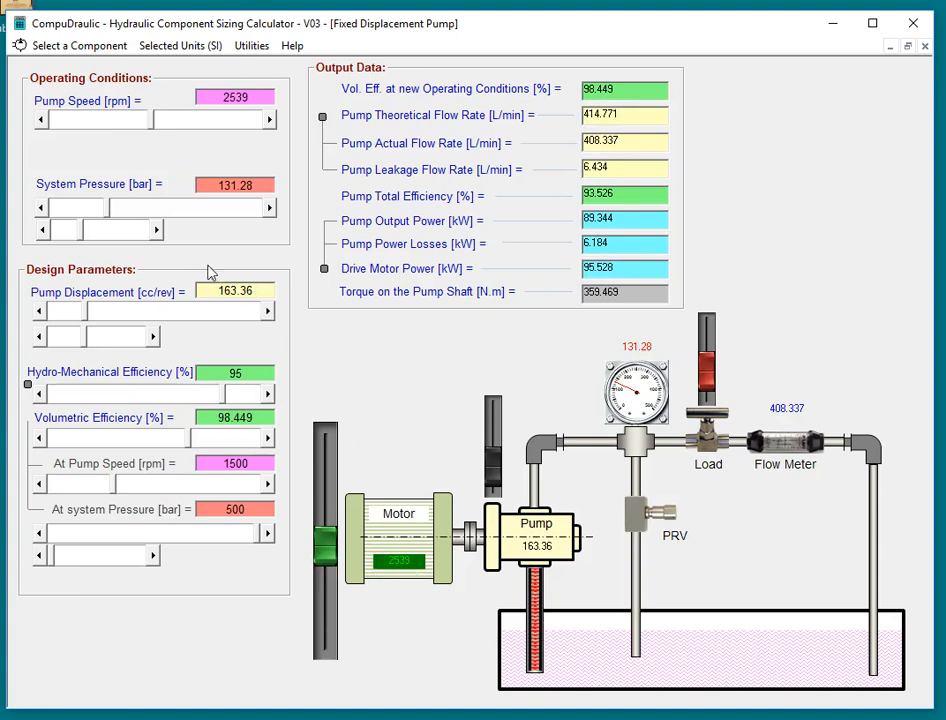
drag(323, 550, 323, 503)
drag(493, 487, 505, 460)
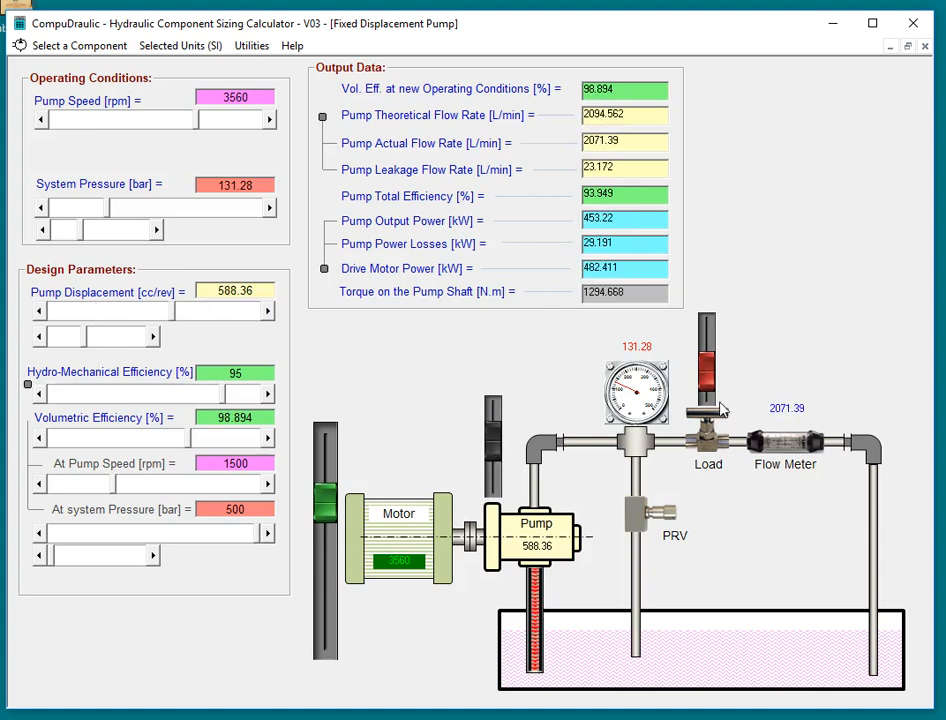
mouse_move(706, 380)
mouse_down()
mouse_move(705, 368)
mouse_move(711, 382)
mouse_move(716, 372)
mouse_move(707, 378)
mouse_up()
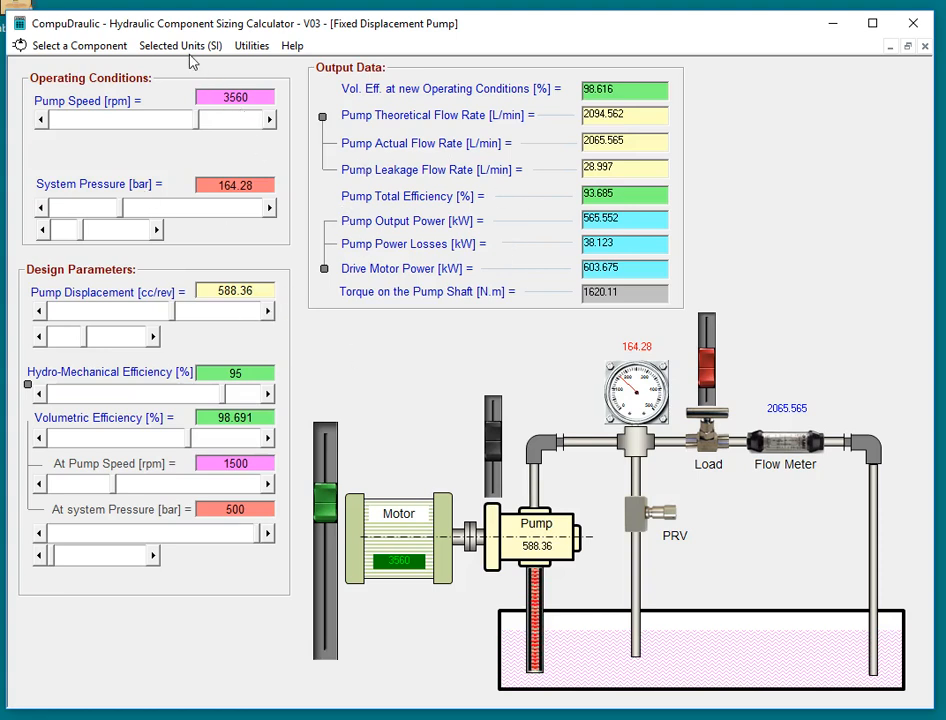
Try to generate the pump report, agreeing to create c:\Pump.txt, and close both Notepad and the calculator.
click(255, 45)
click(769, 228)
click(256, 48)
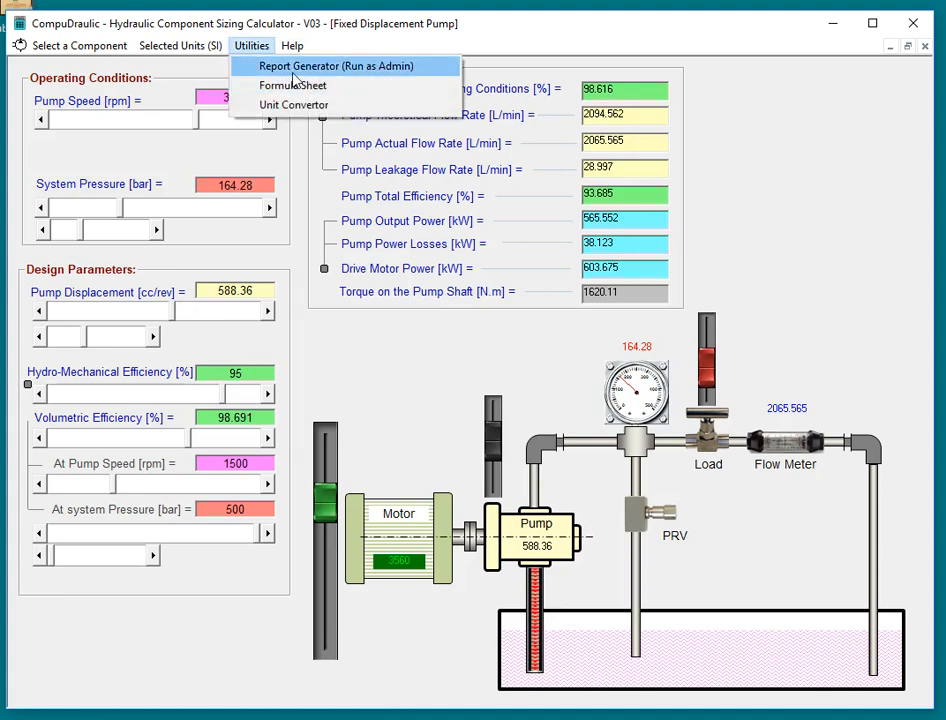
click(293, 74)
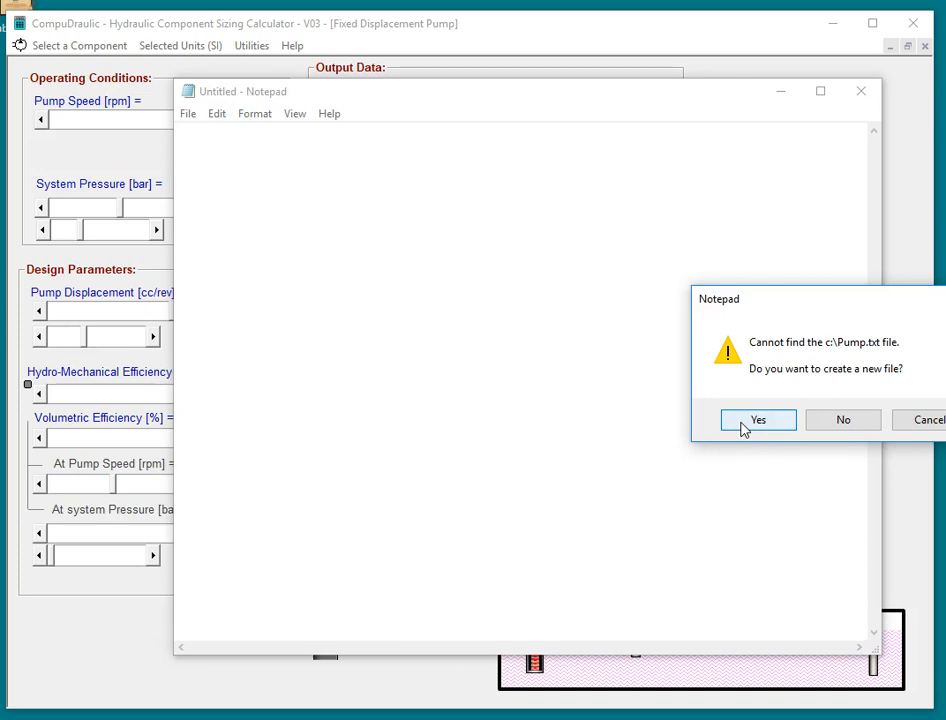
click(743, 424)
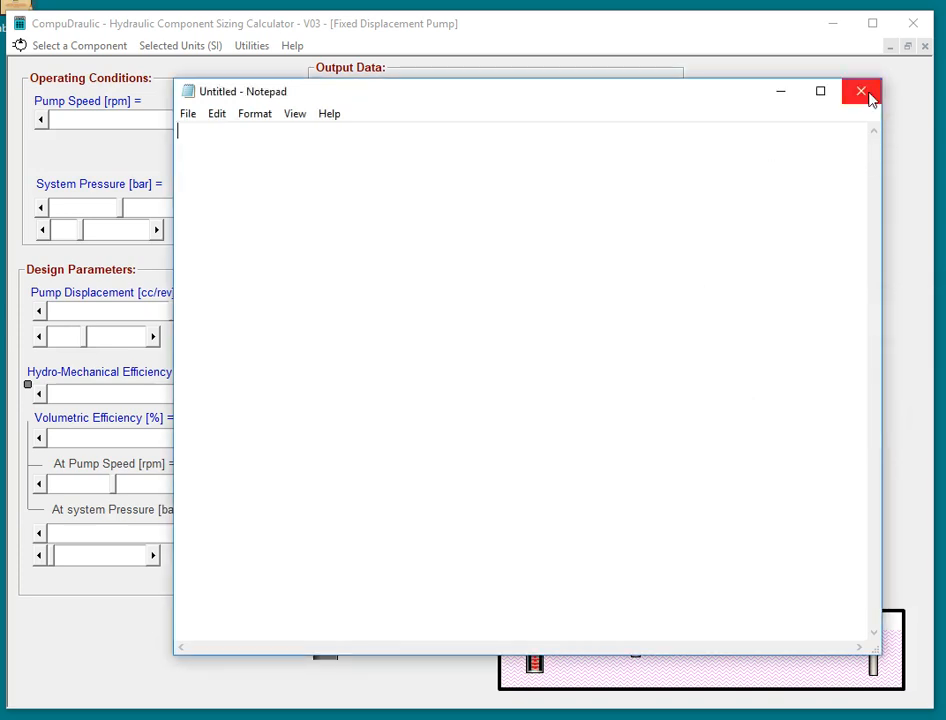
click(861, 92)
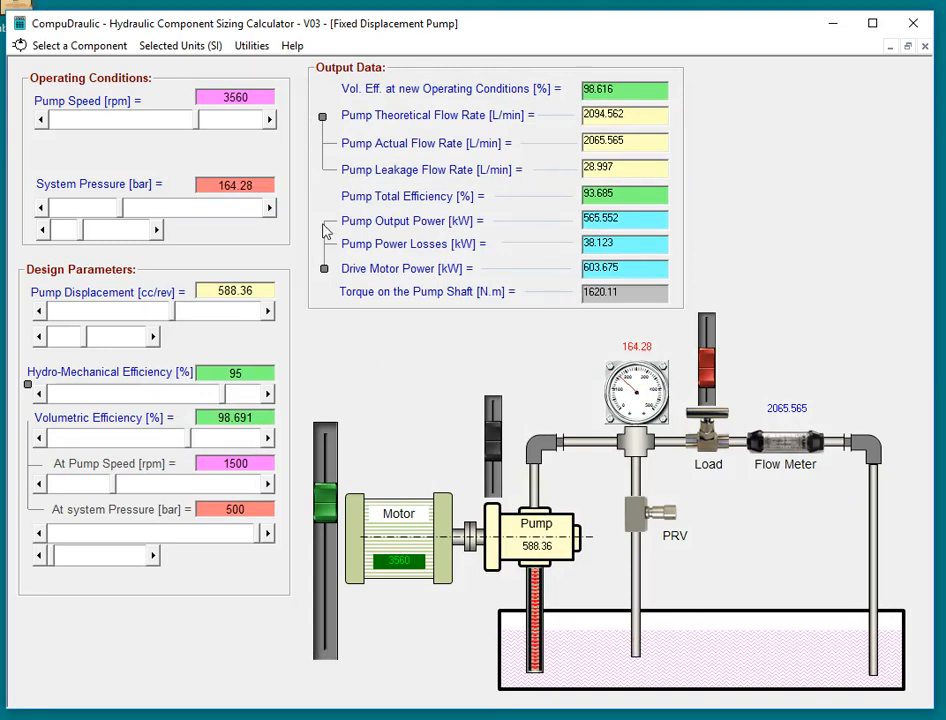
click(926, 28)
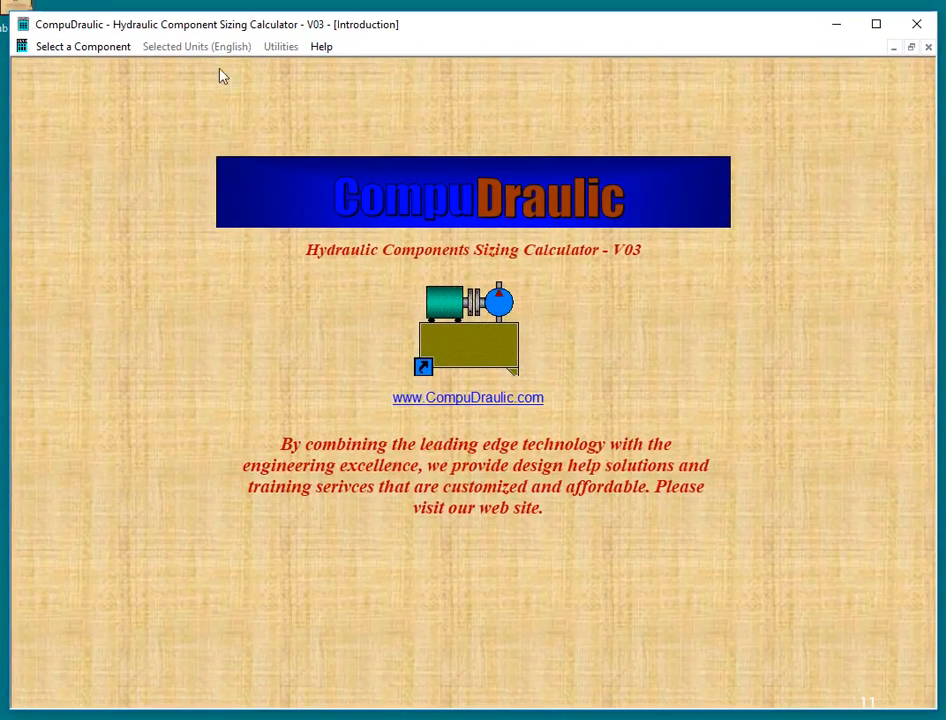
Load the Fixed Displacement Pump calculator and set 3476 rpm pump speed, 4657.4 psi system pressure and 49.368 in3/rev displacement.
click(125, 48)
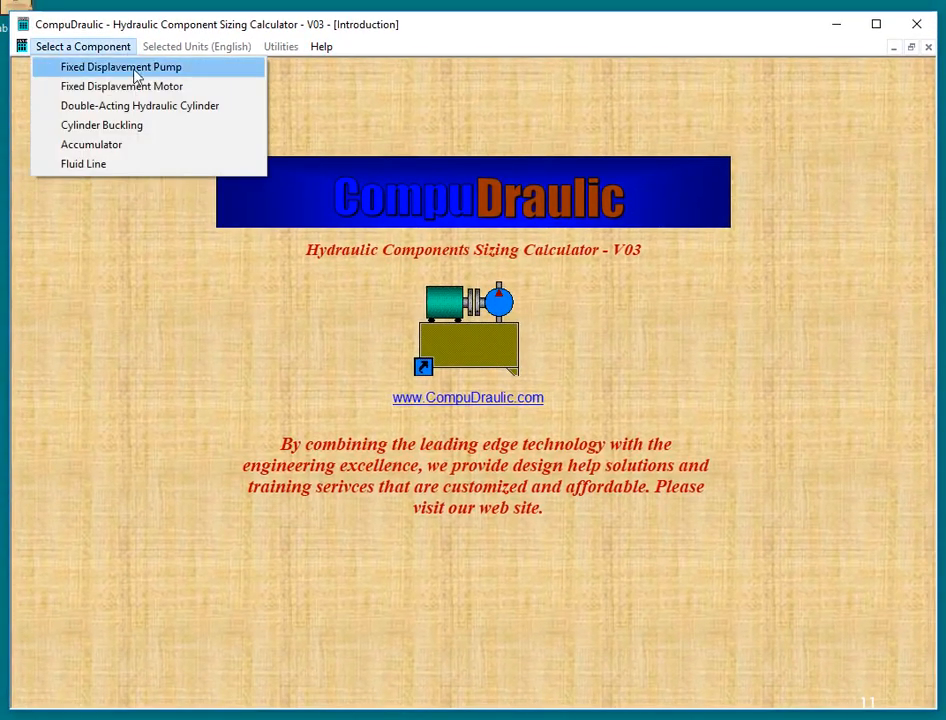
click(137, 72)
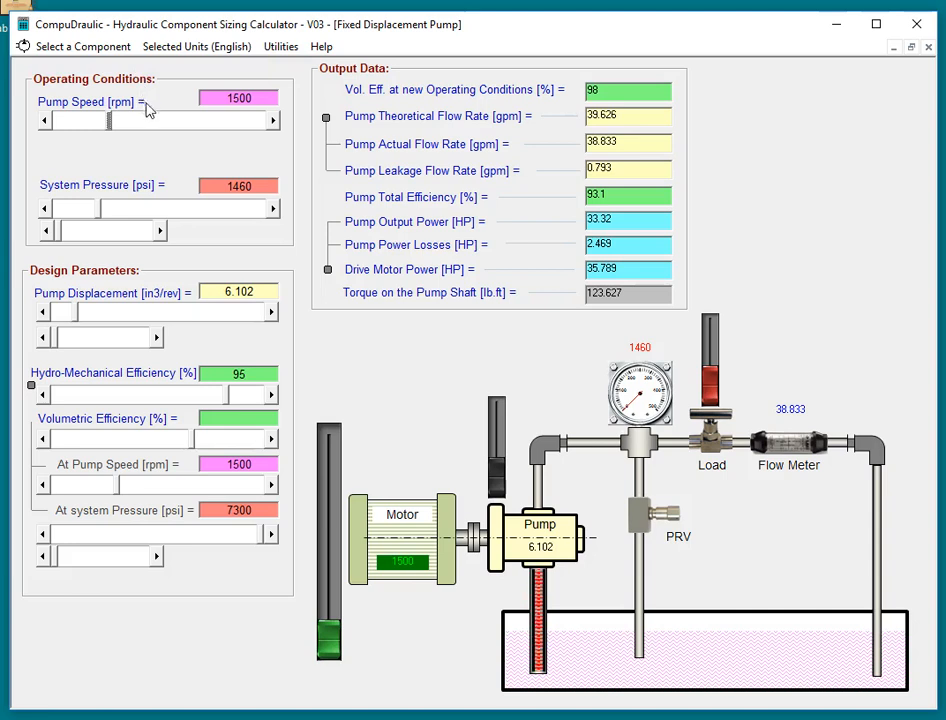
drag(120, 121, 123, 121)
drag(87, 209, 149, 214)
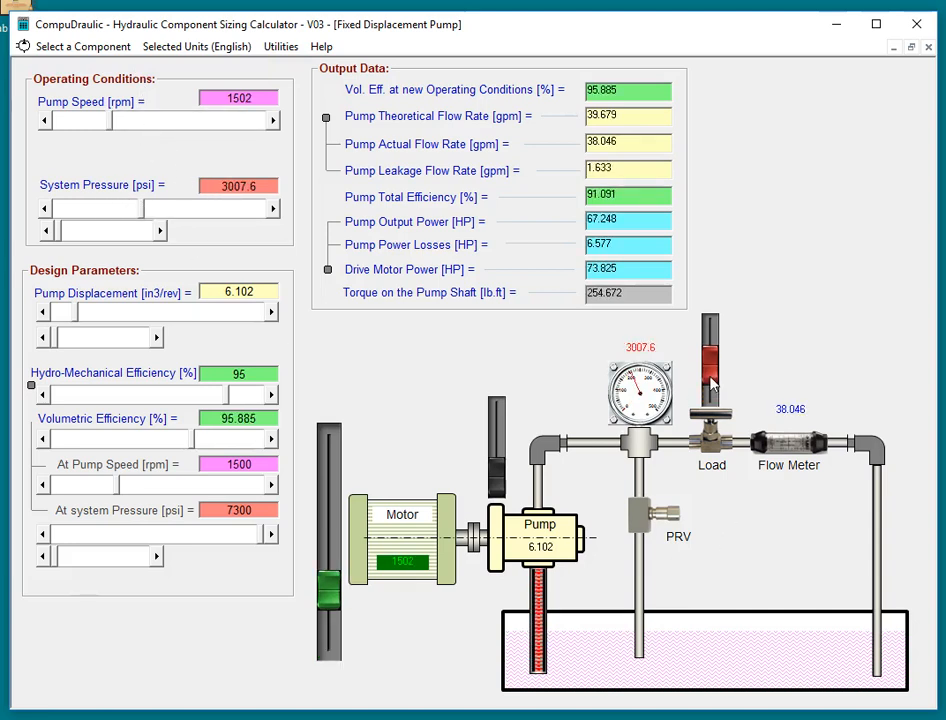
drag(712, 379, 712, 367)
drag(498, 485, 497, 430)
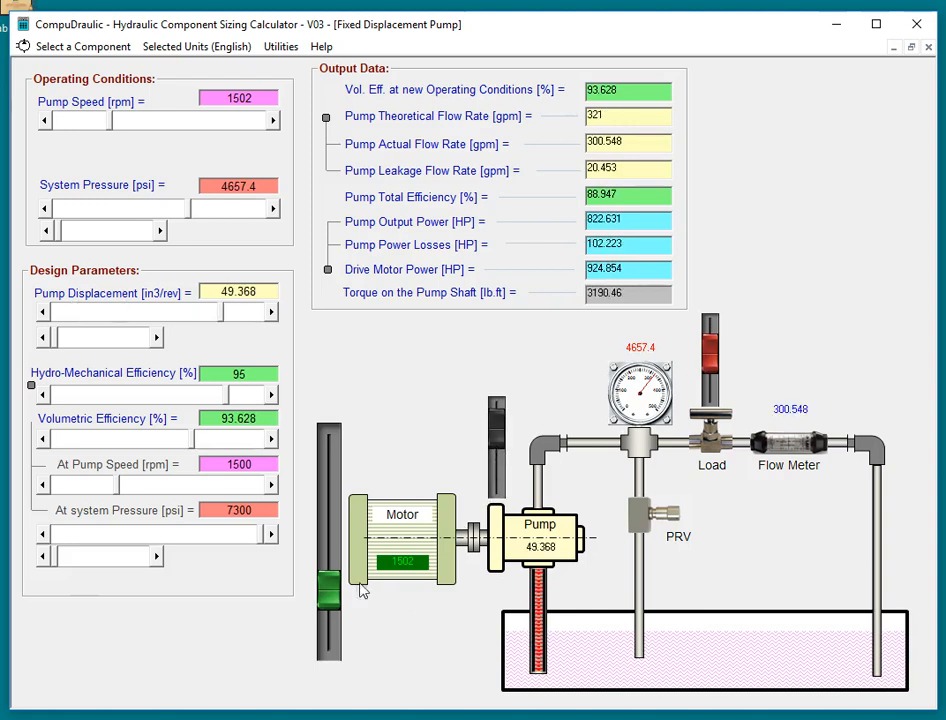
drag(337, 591, 337, 508)
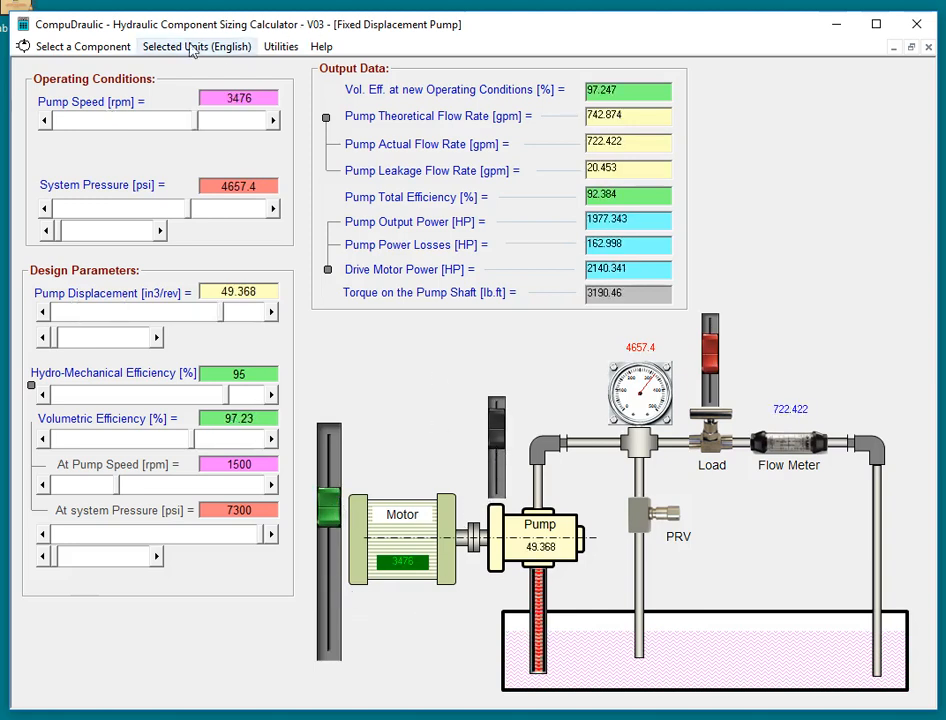
Generate the fixed displacement pump report, read it through to the output data and close it.
click(270, 48)
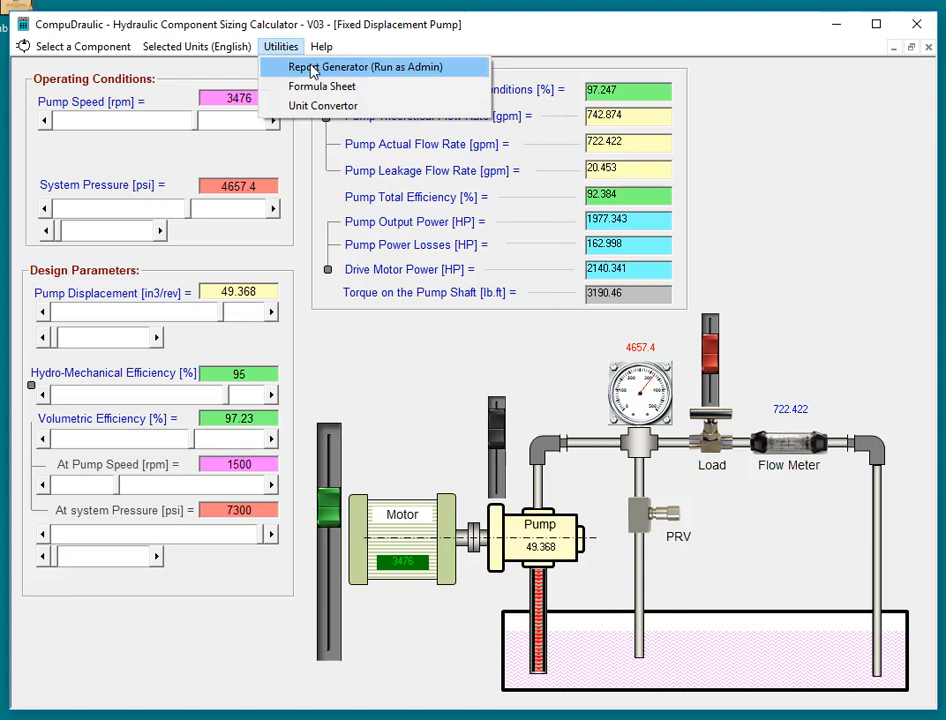
click(328, 68)
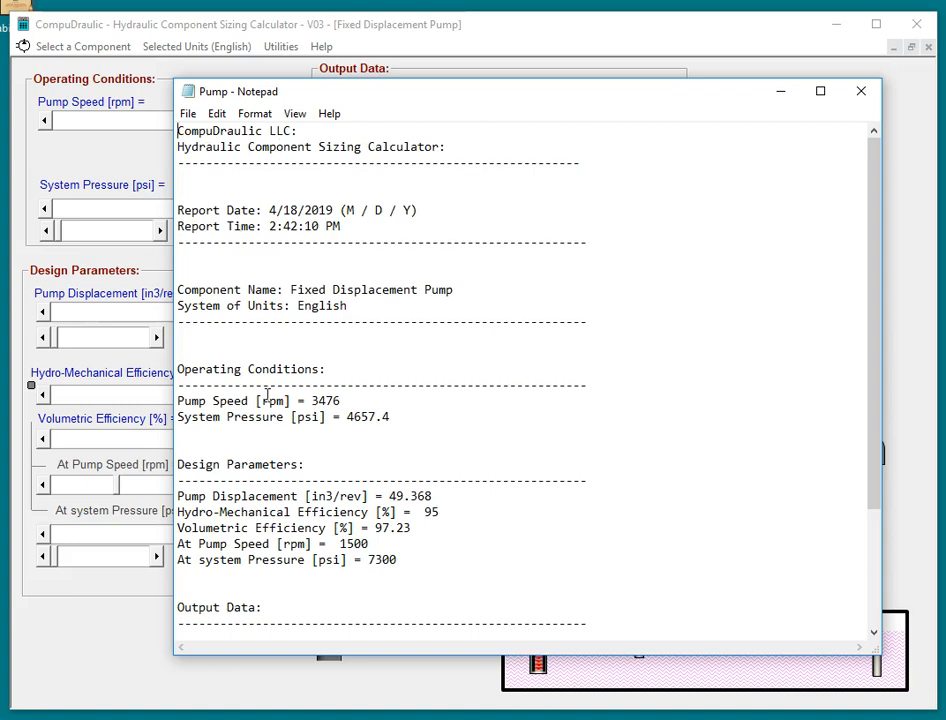
scroll(220, 384, down, 2)
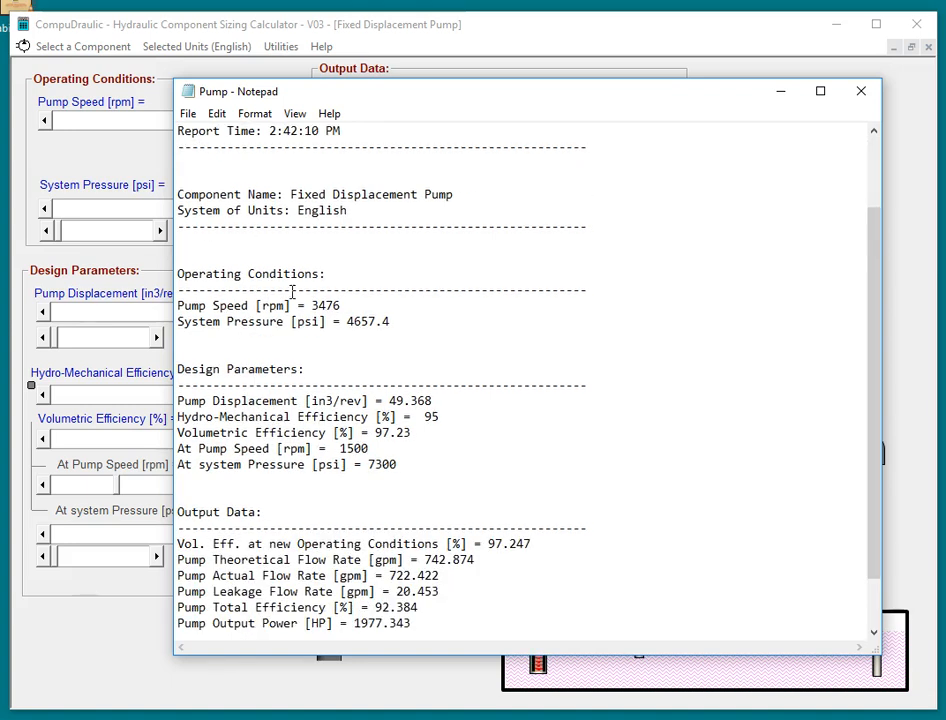
scroll(292, 291, down, 2)
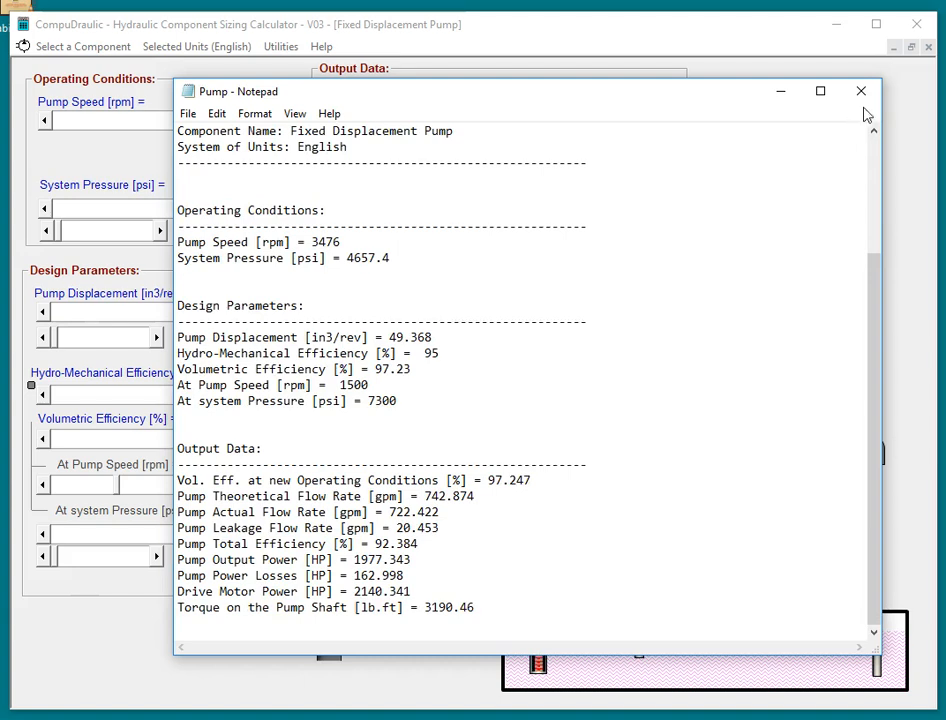
click(861, 95)
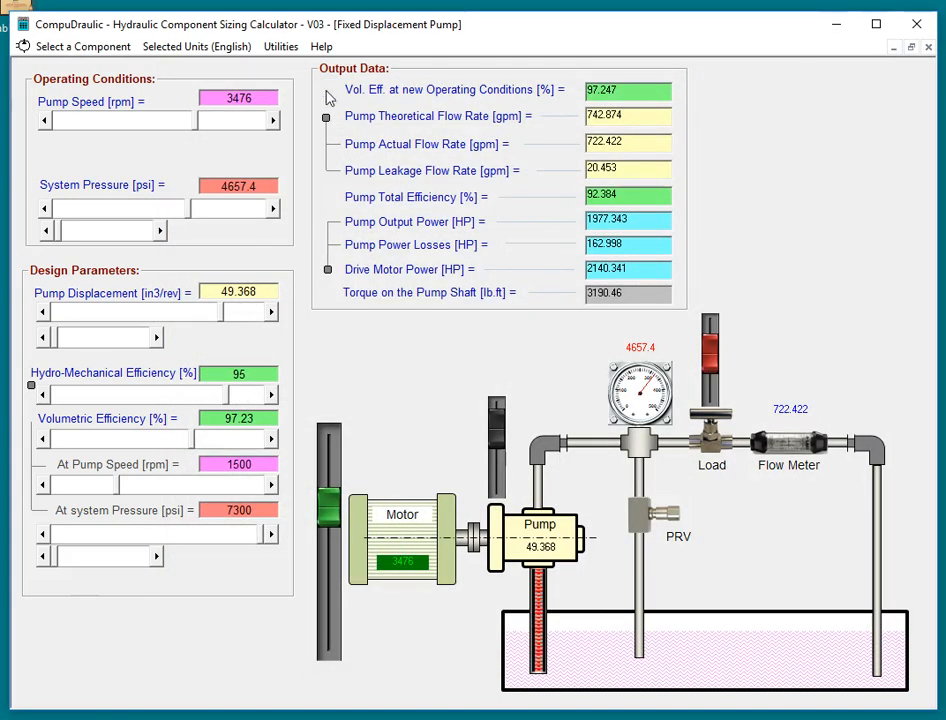
Open the pump formula sheet and reposition its PDF window for viewing.
click(281, 48)
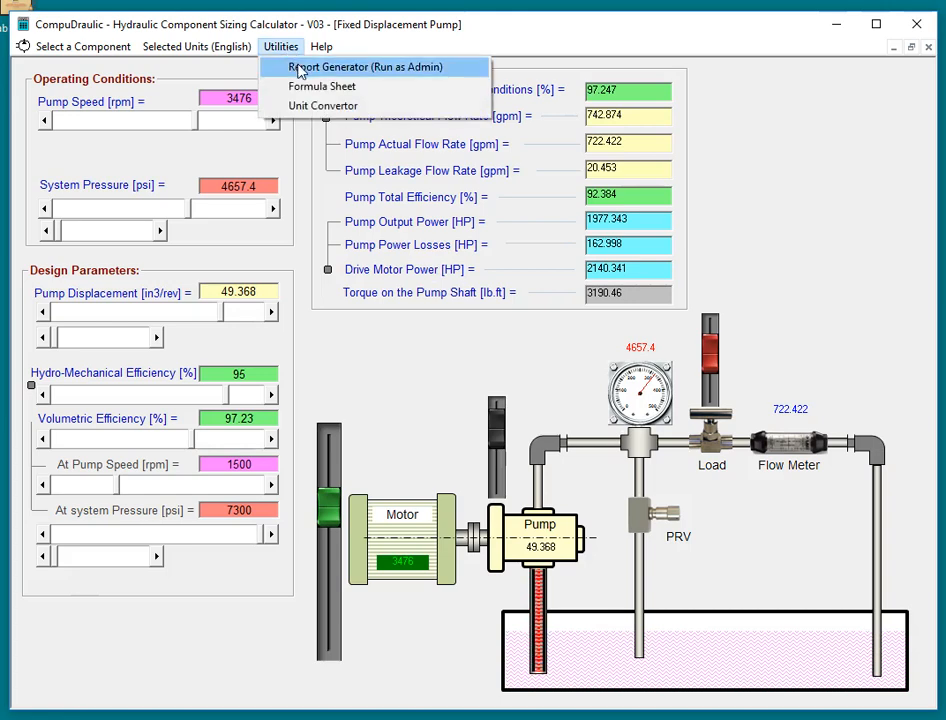
click(306, 87)
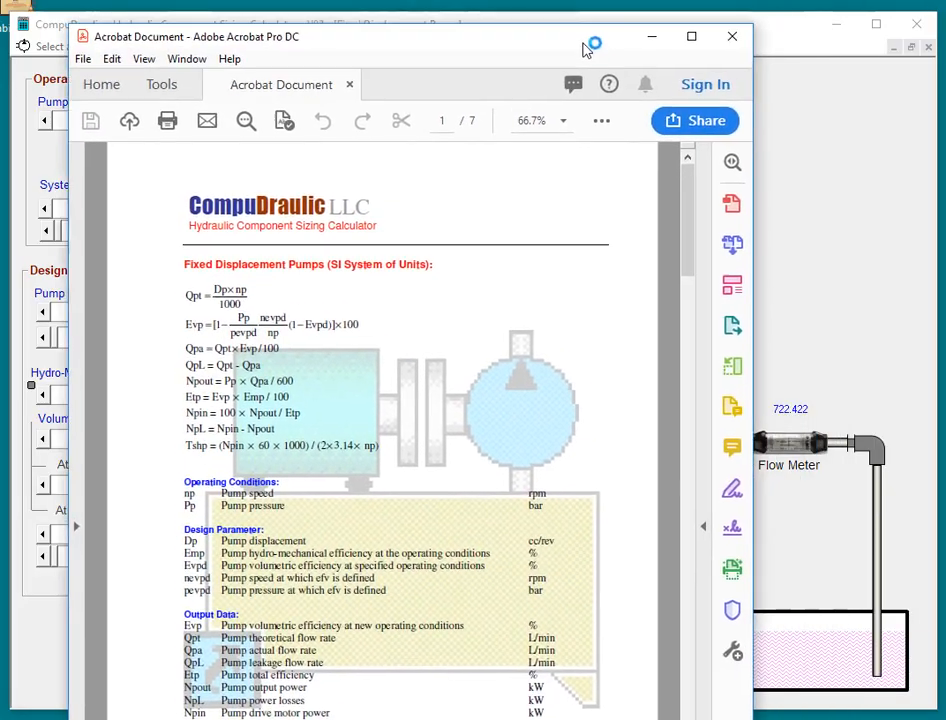
mouse_move(583, 44)
mouse_down()
mouse_move(590, 79)
mouse_move(577, 41)
mouse_up()
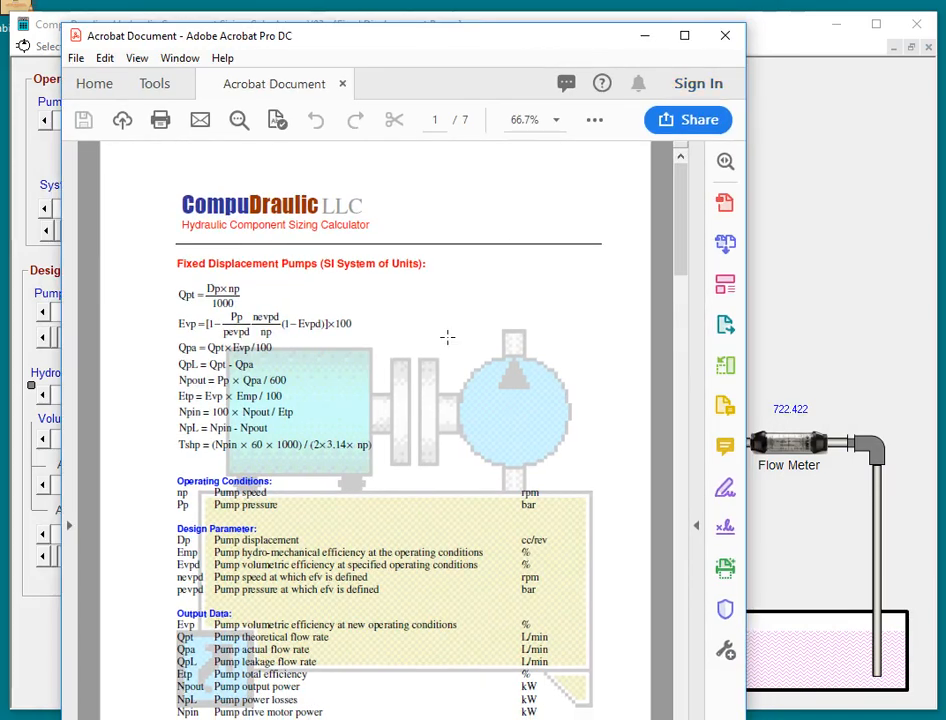
Look through the formula sheet to the conversion factors, highlight the smooth lines' first operating conditions, and close the PDF.
scroll(446, 337, down, 5)
scroll(447, 337, down, 5)
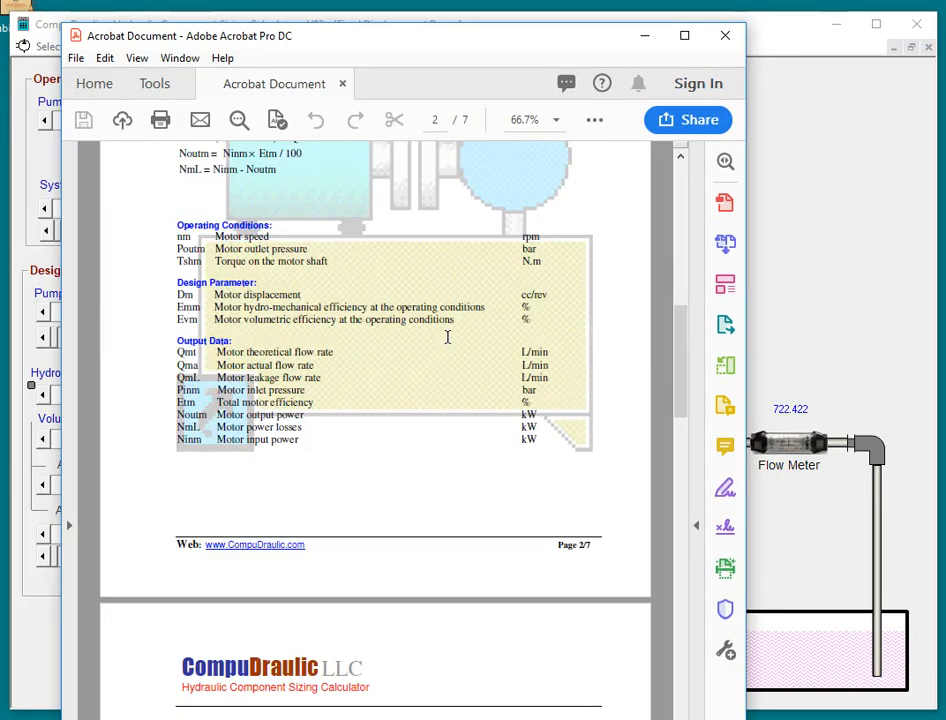
scroll(447, 337, down, 15)
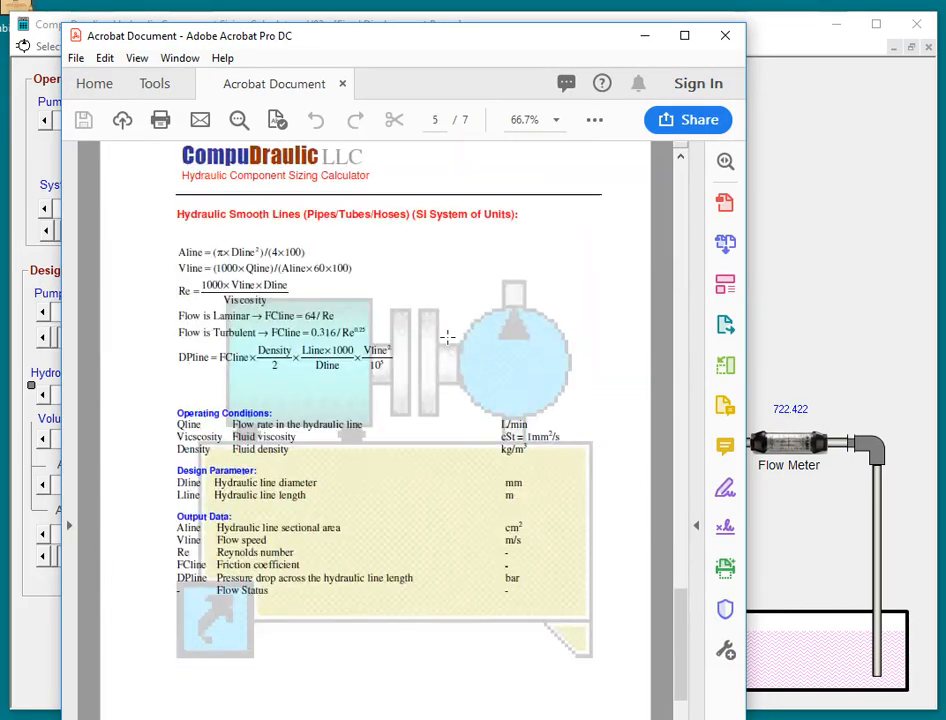
scroll(447, 337, down, 10)
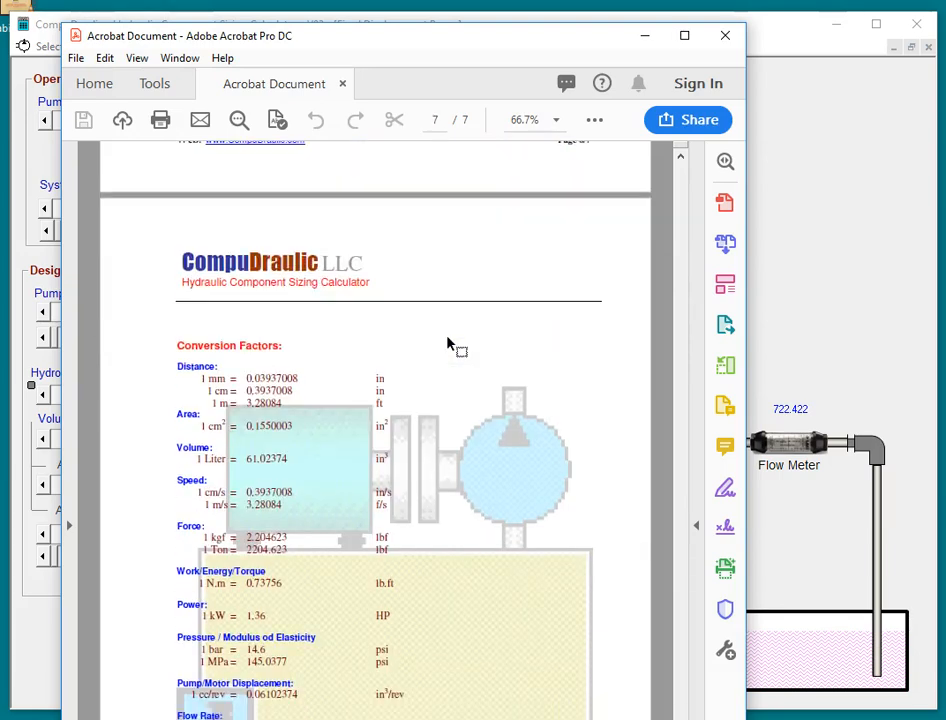
scroll(447, 344, up, 5)
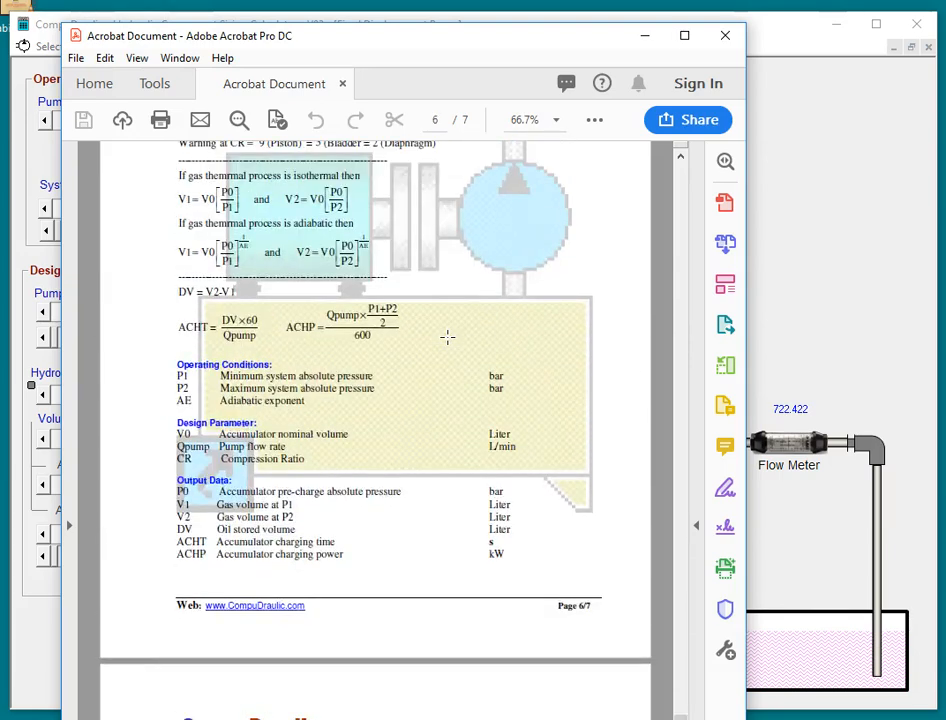
scroll(447, 344, up, 4)
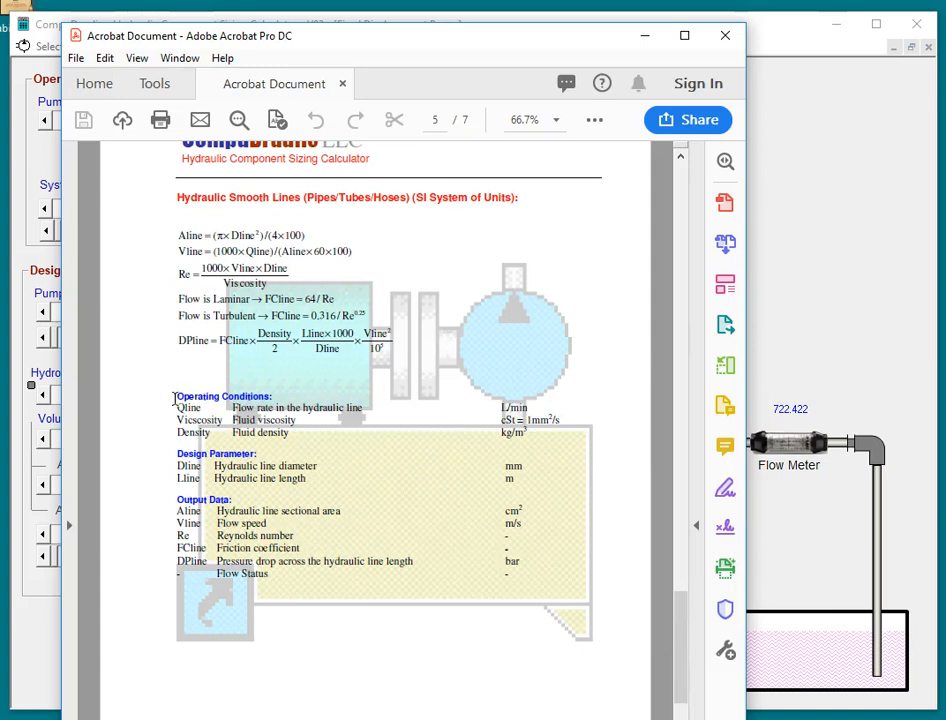
drag(180, 397, 307, 437)
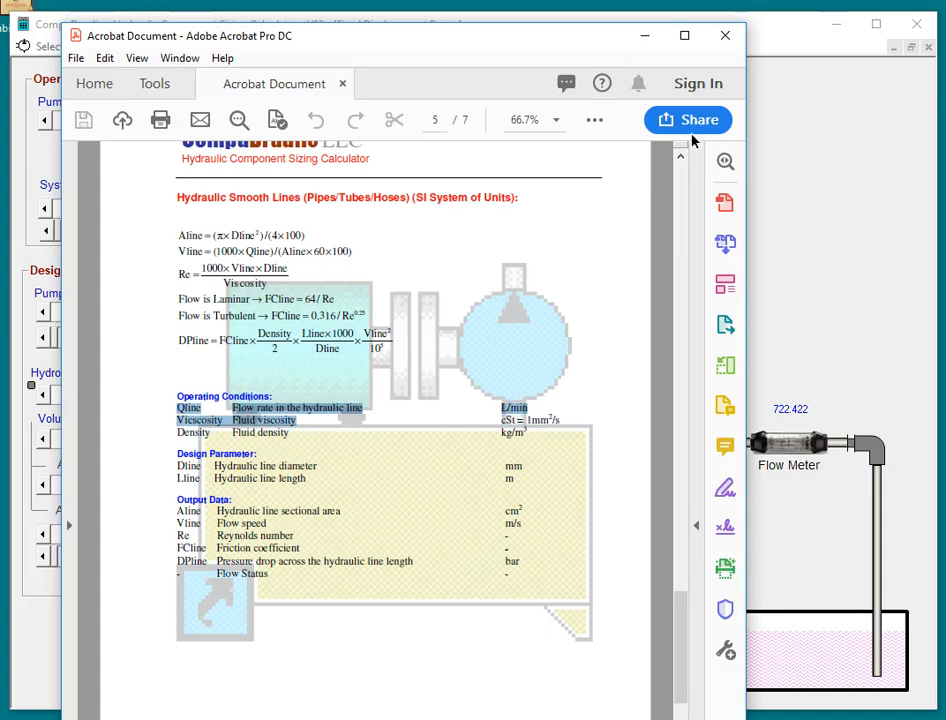
click(737, 36)
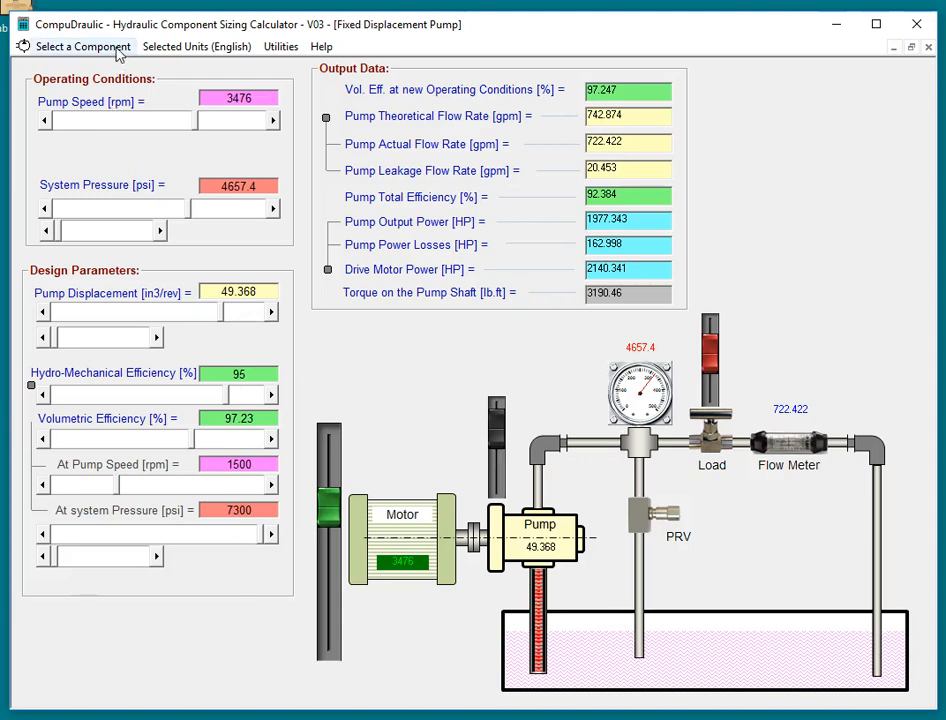
click(117, 50)
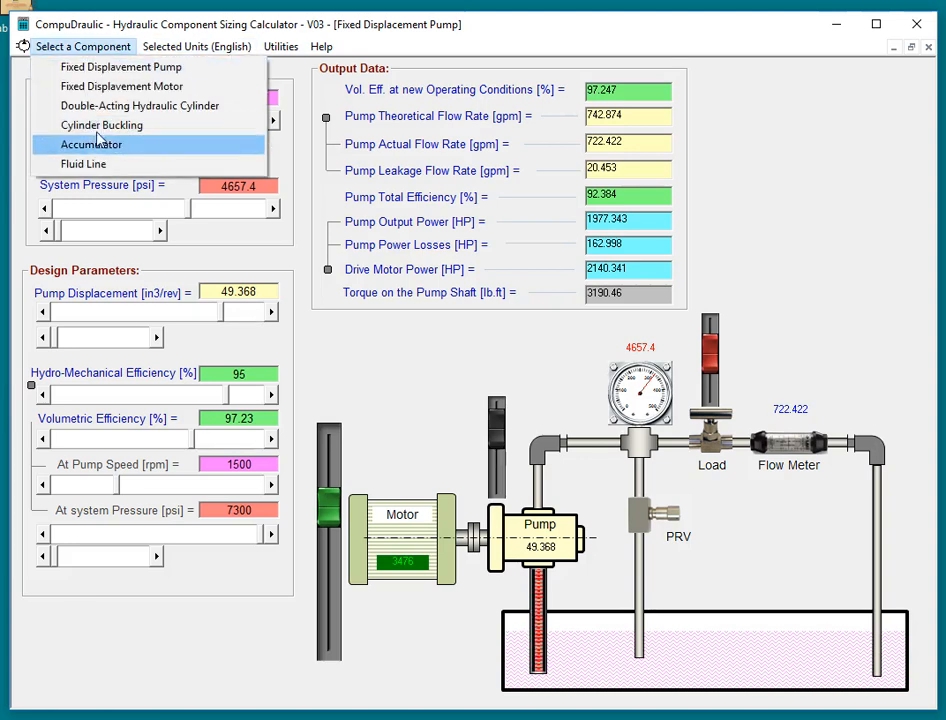
click(281, 48)
click(281, 48)
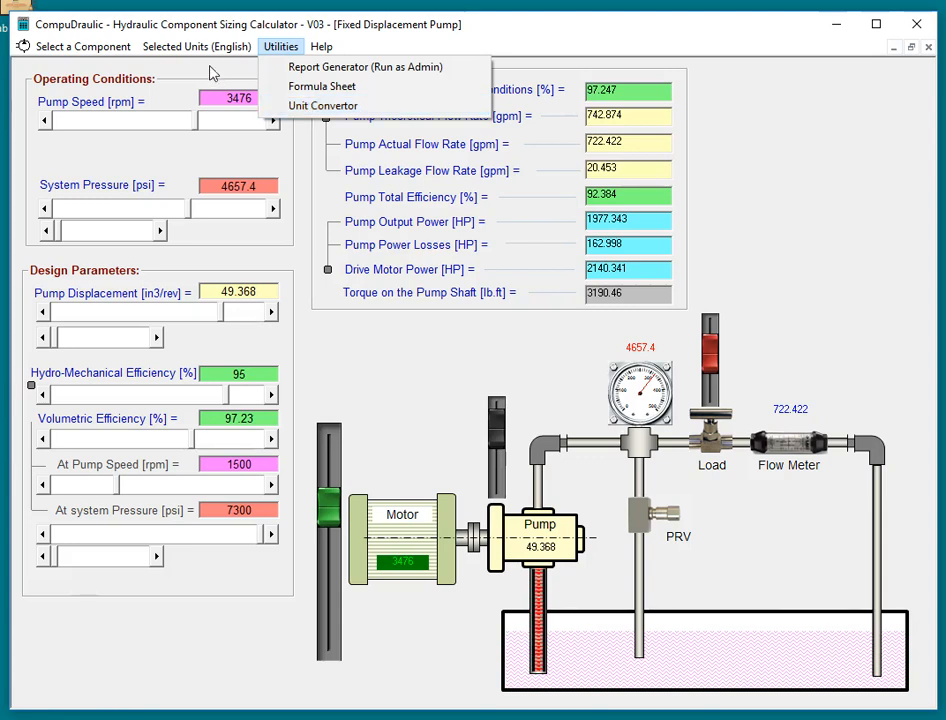
Load the Fixed Displacement Motor calculator to view its parameters and output data.
click(123, 50)
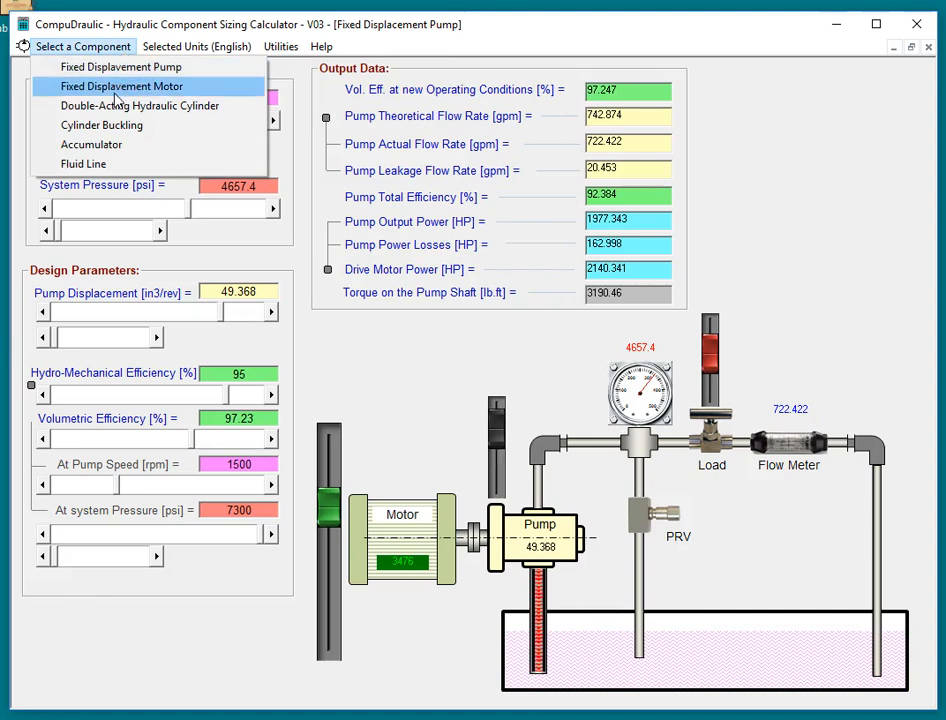
click(108, 87)
Load the Double-Acting Hydraulic Cylinder calculator and alternate the cylinder stroke between retraction and extension, ending on extension.
click(66, 46)
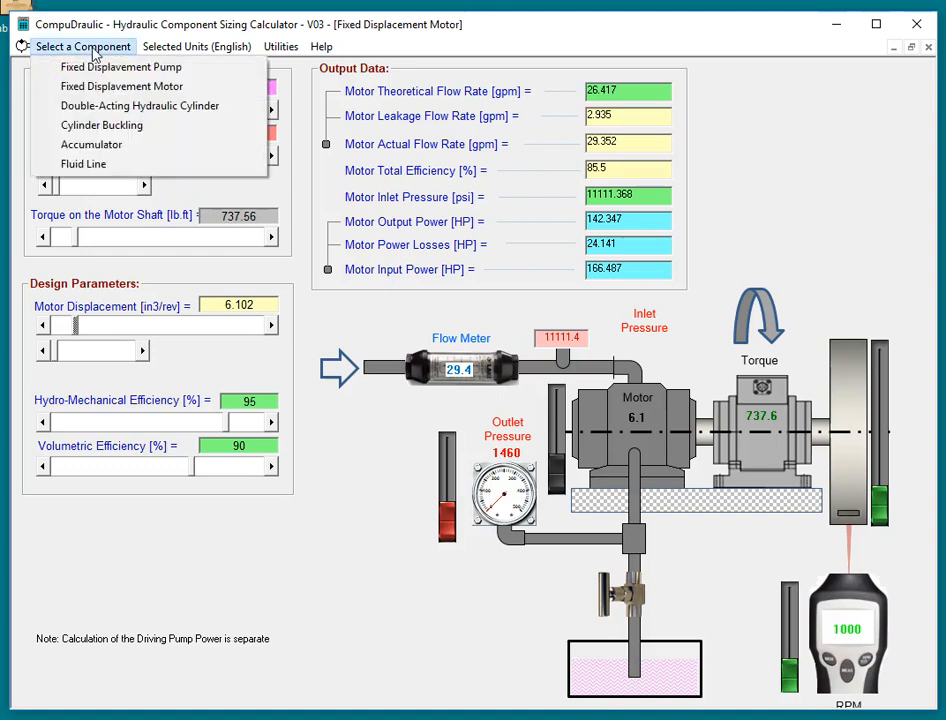
click(95, 106)
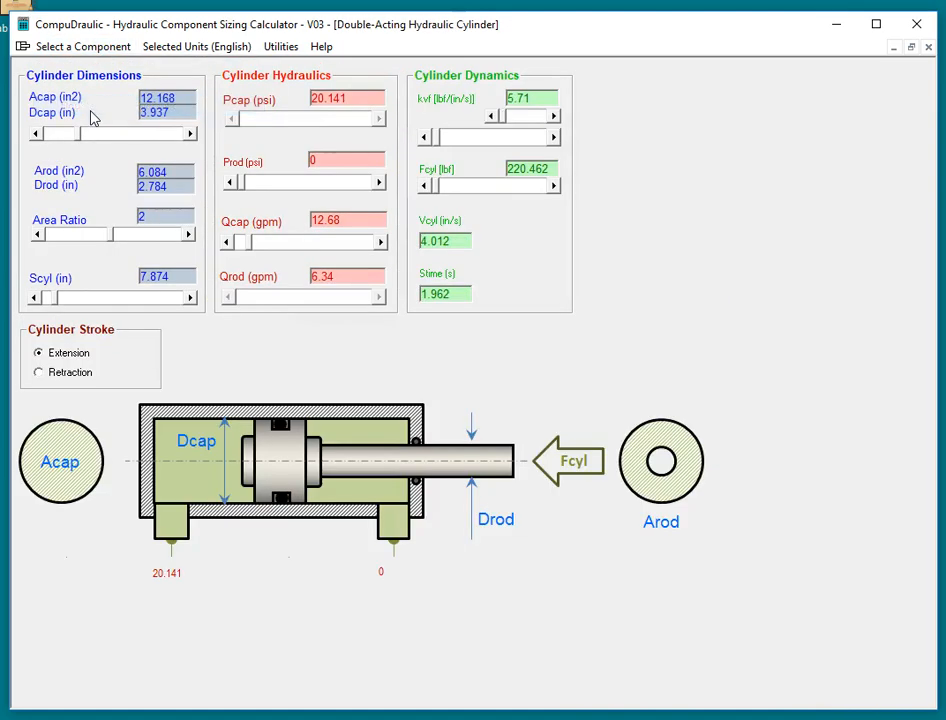
click(68, 373)
click(62, 356)
click(58, 373)
click(58, 360)
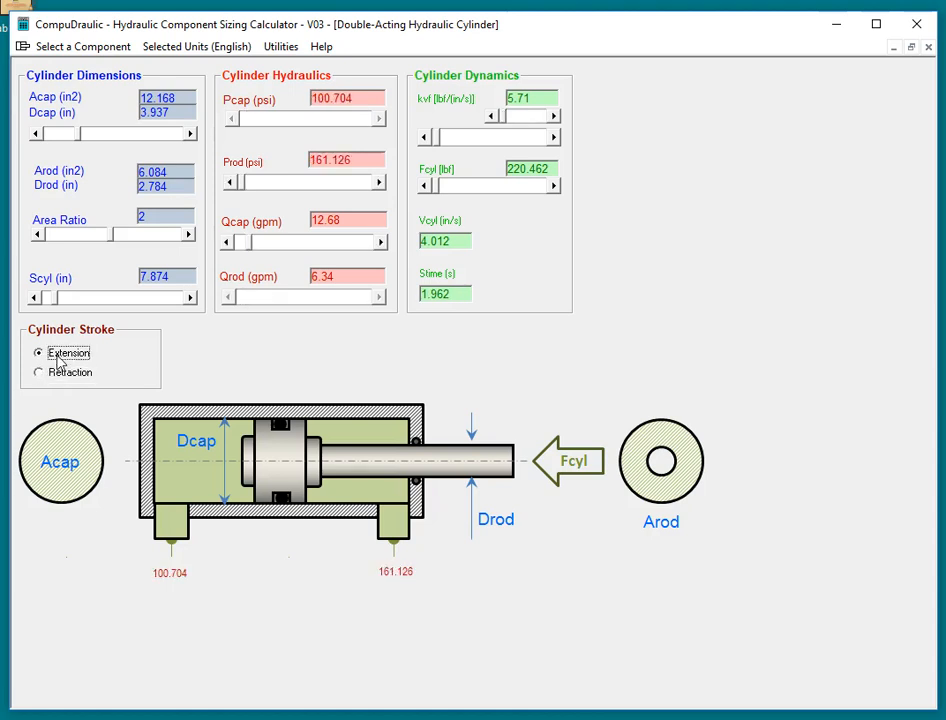
Load the Cylinder Buckling calculator to view its input data, end-support options and output data.
click(98, 50)
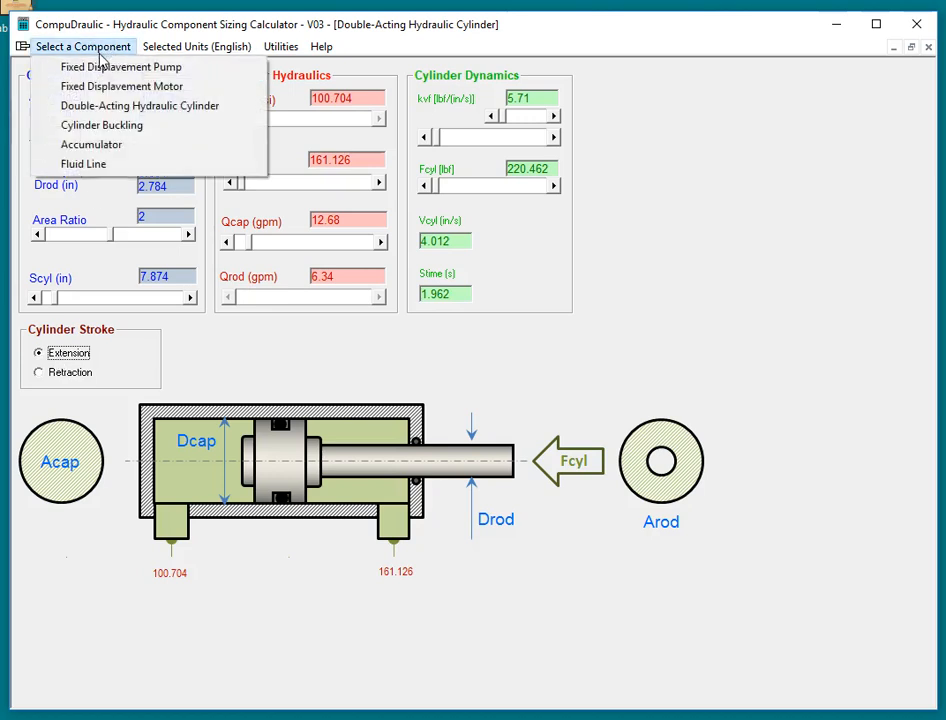
click(101, 133)
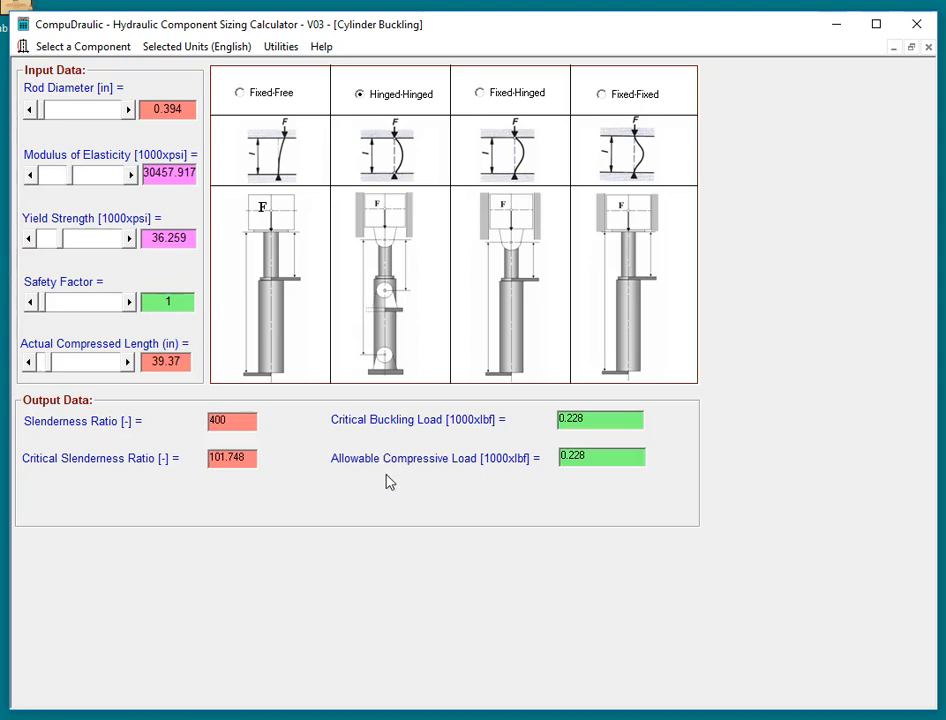
Load the Accumulator calculator, consult the adiabatic exponent table by pressure and temperature, and close the table.
click(84, 47)
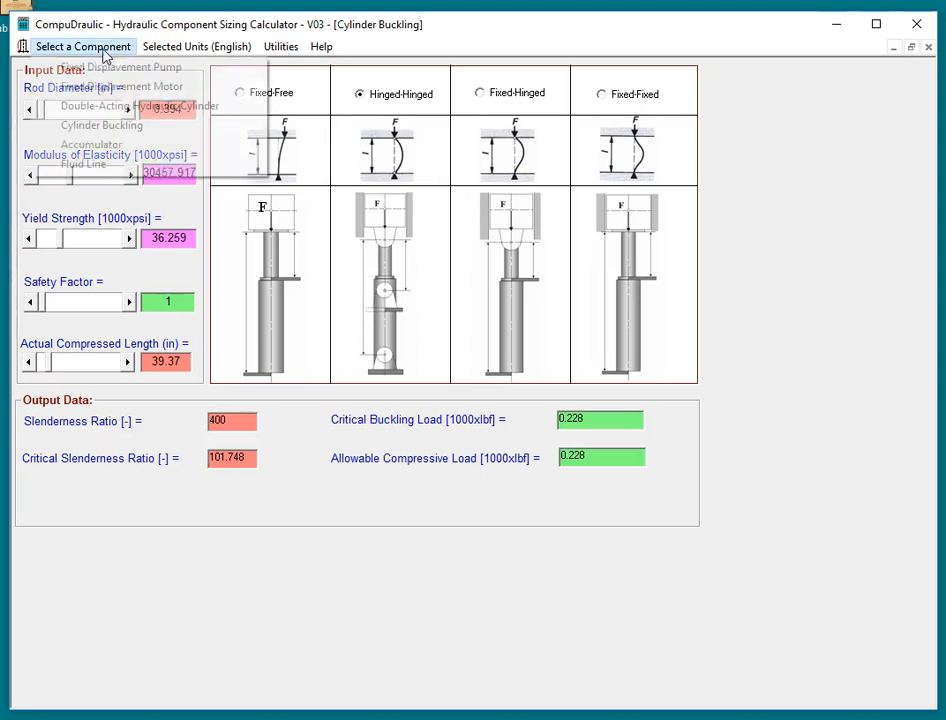
click(120, 146)
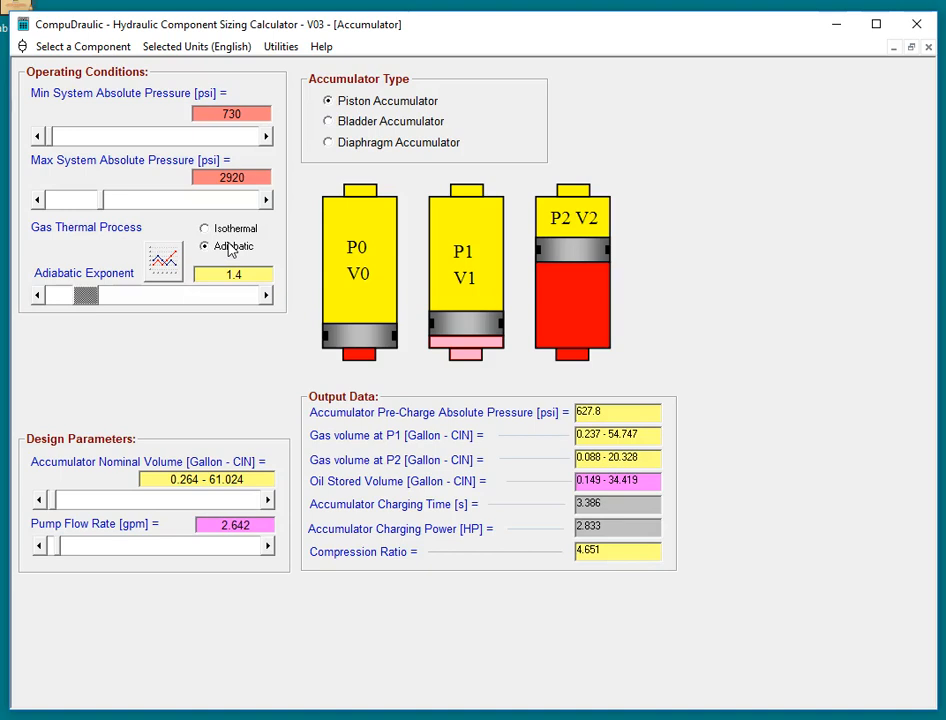
click(170, 264)
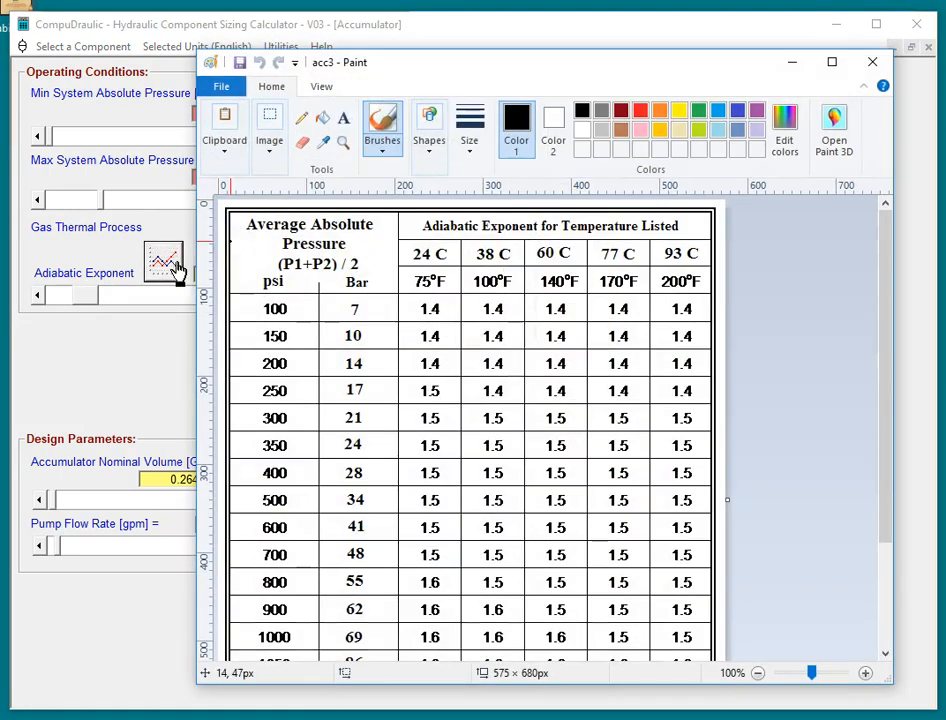
drag(416, 76, 373, 59)
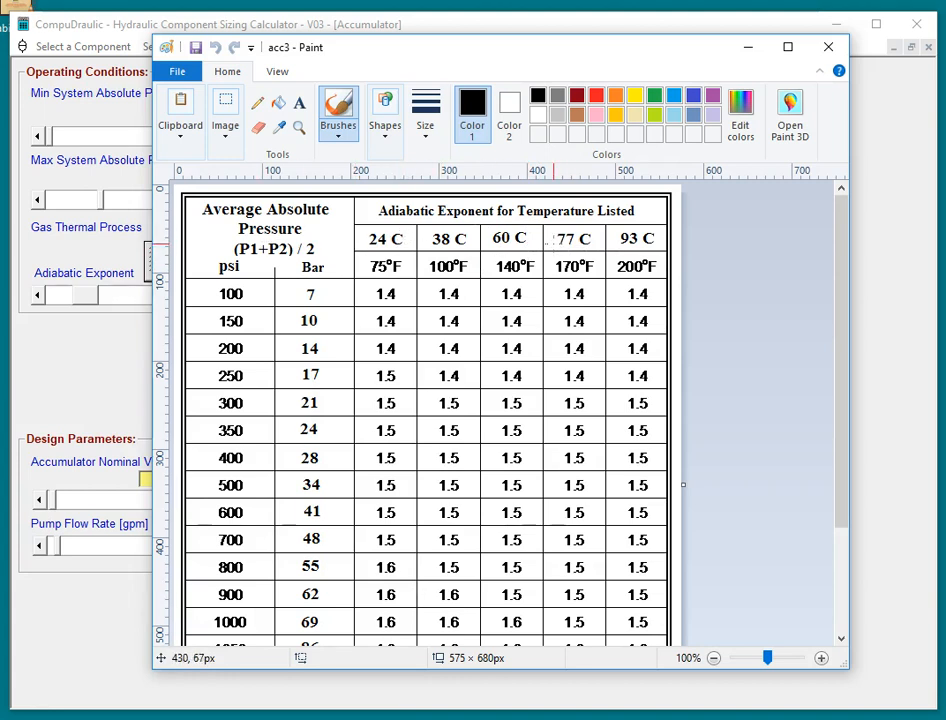
click(827, 46)
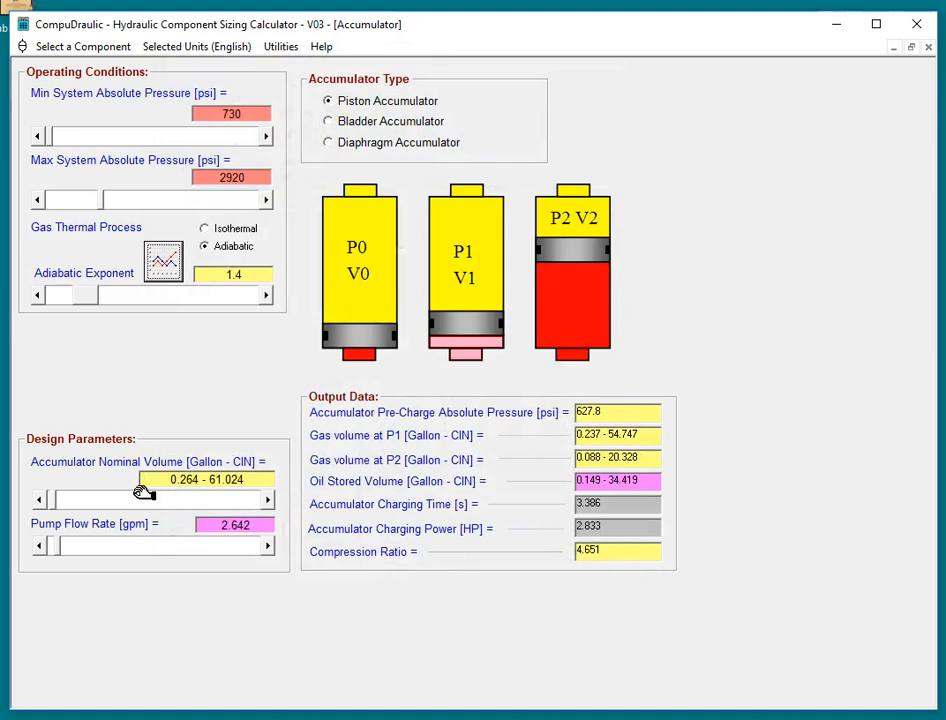
Set the accumulator's nominal volume to 4.095 gallons and pump flow rate to 12.152 gpm, trying the bladder type before selecting diaphragm.
drag(59, 505, 97, 508)
drag(70, 548, 89, 553)
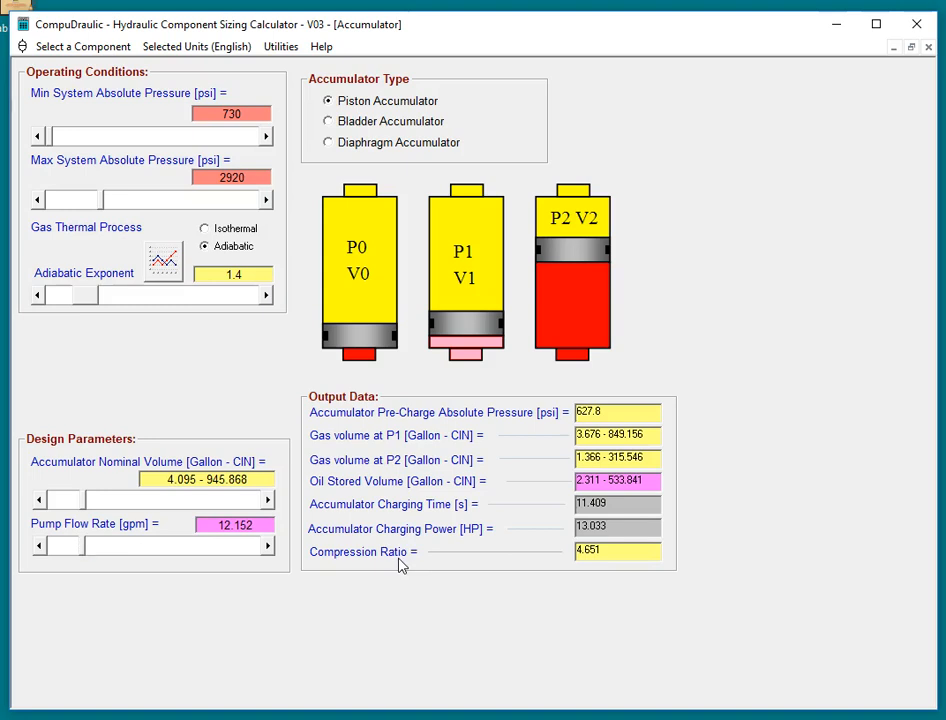
click(372, 122)
click(367, 143)
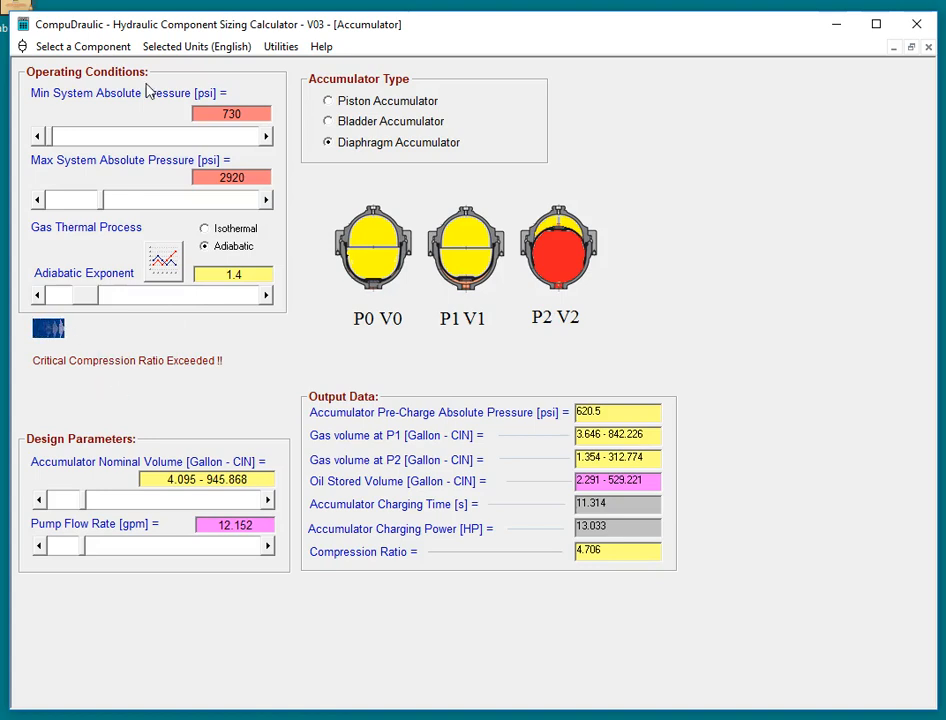
Load the Fluid Line calculator and set the hydraulic line diameter to 2.913 in.
click(110, 50)
click(114, 164)
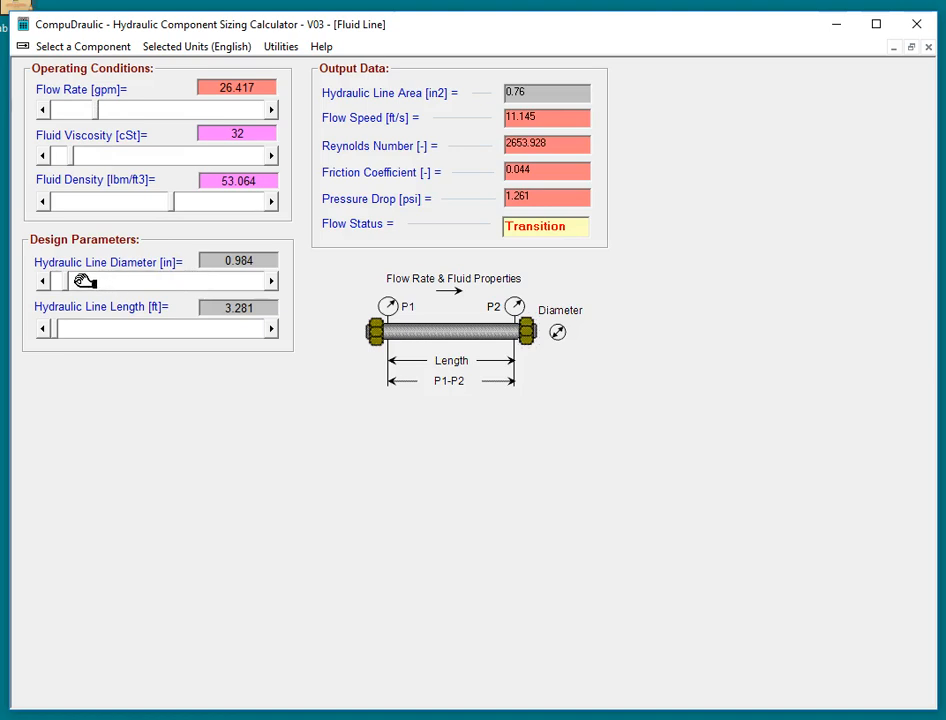
drag(47, 280, 110, 280)
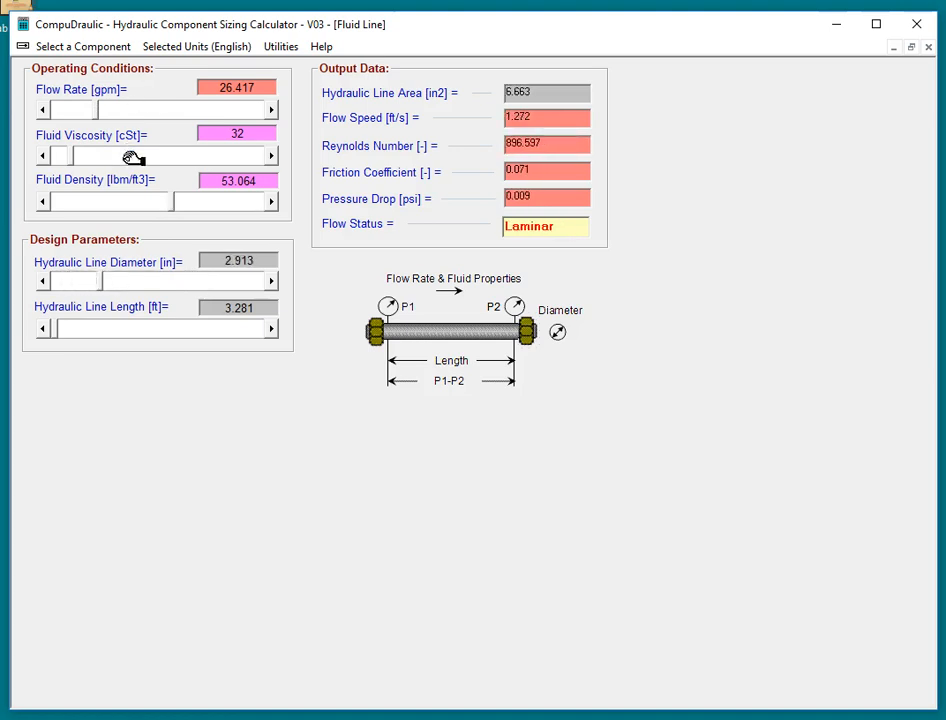